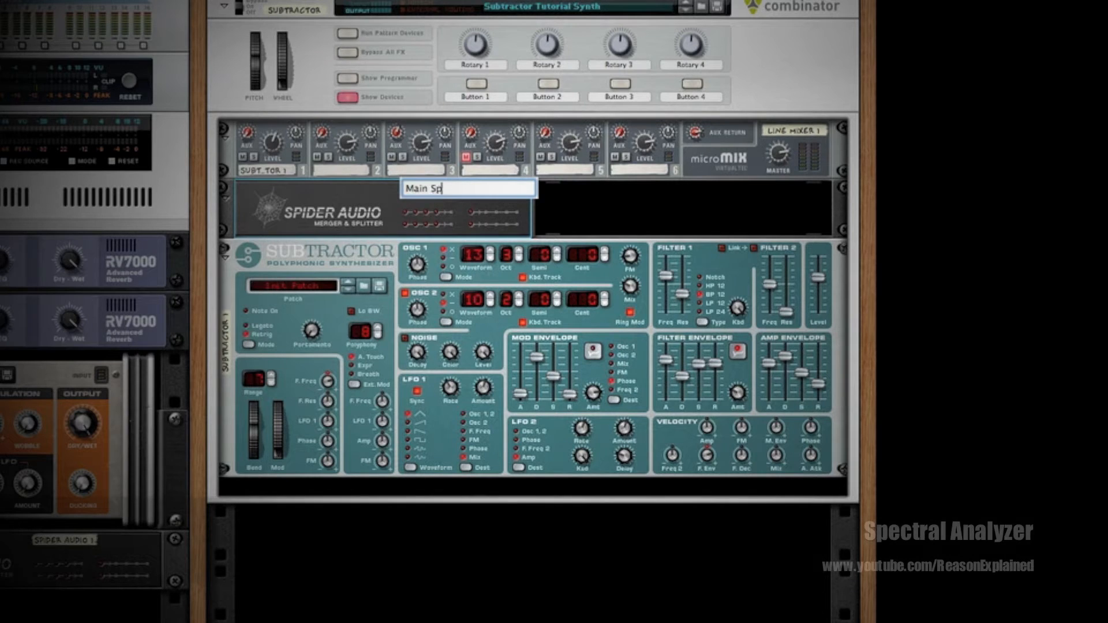
Step: Finish naming the Spider Audio device below the line mixer Main Split
{"action": "type", "text": "t"}
{"action": "key", "text": "Return"}
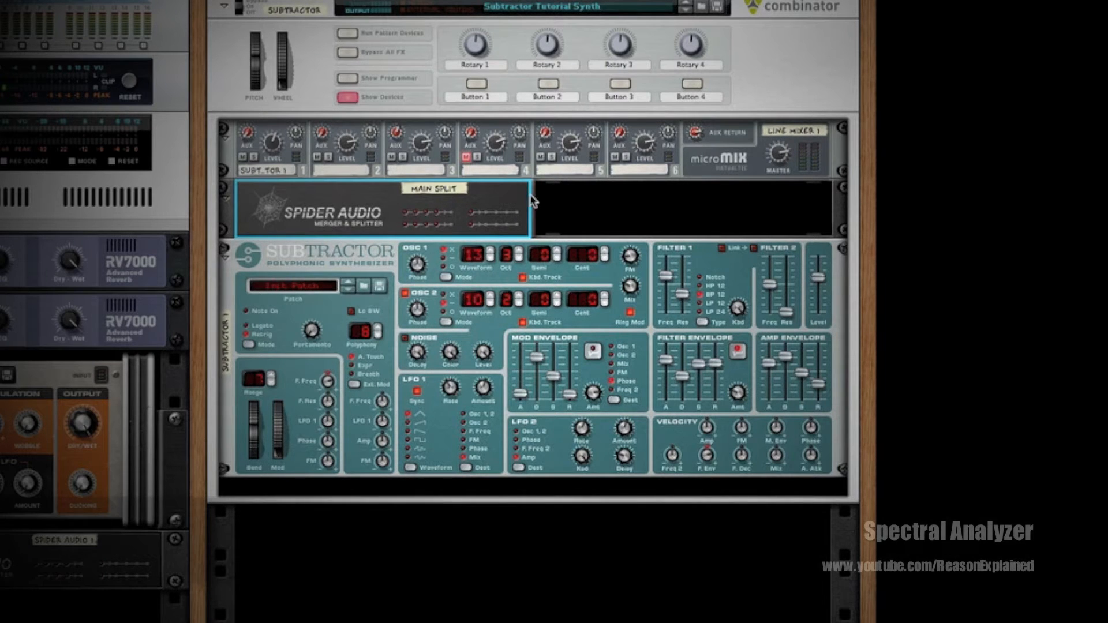
Step: Add a BV512 Digital Vocoder below the Main Split device and raise its band count
{"action": "right_click", "coordinate": [568, 197]}
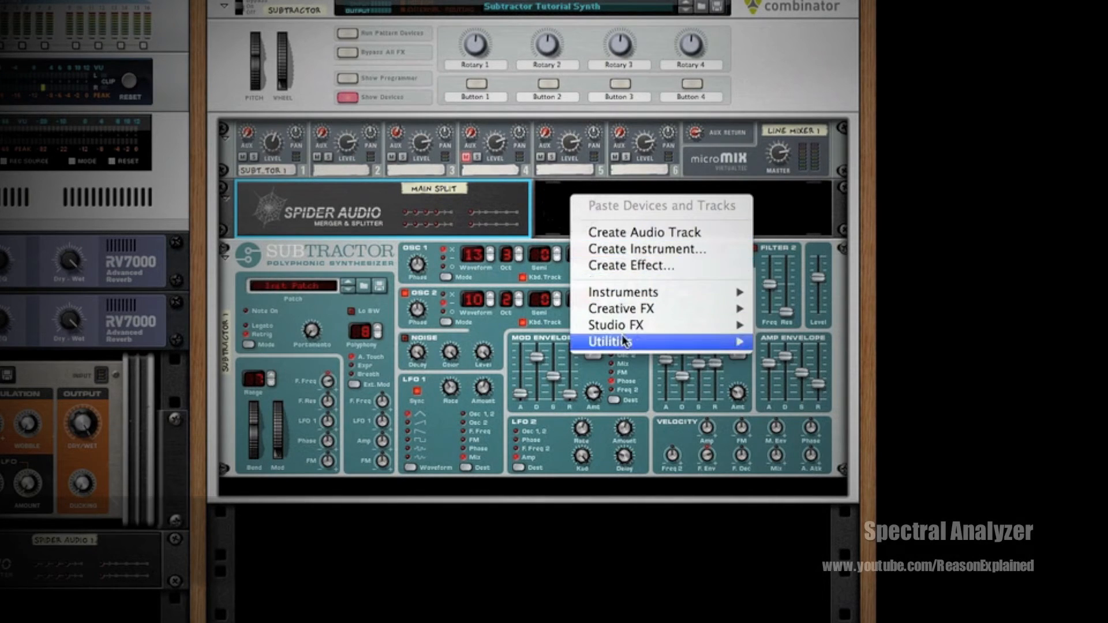
{"action": "mouse_move", "coordinate": [630, 315]}
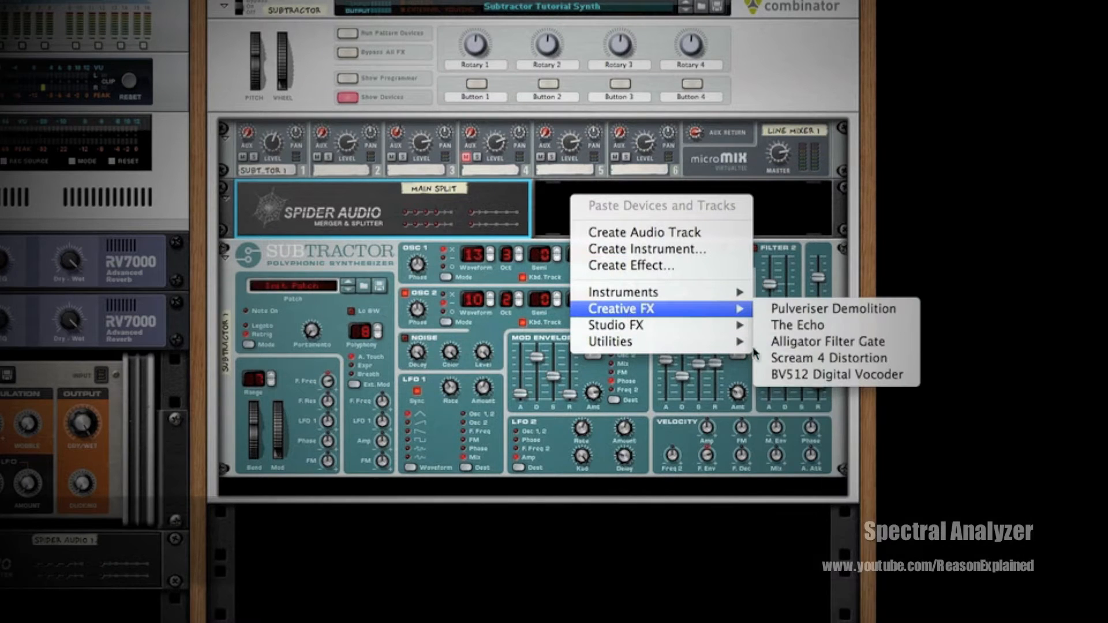
{"action": "left_click", "coordinate": [793, 375]}
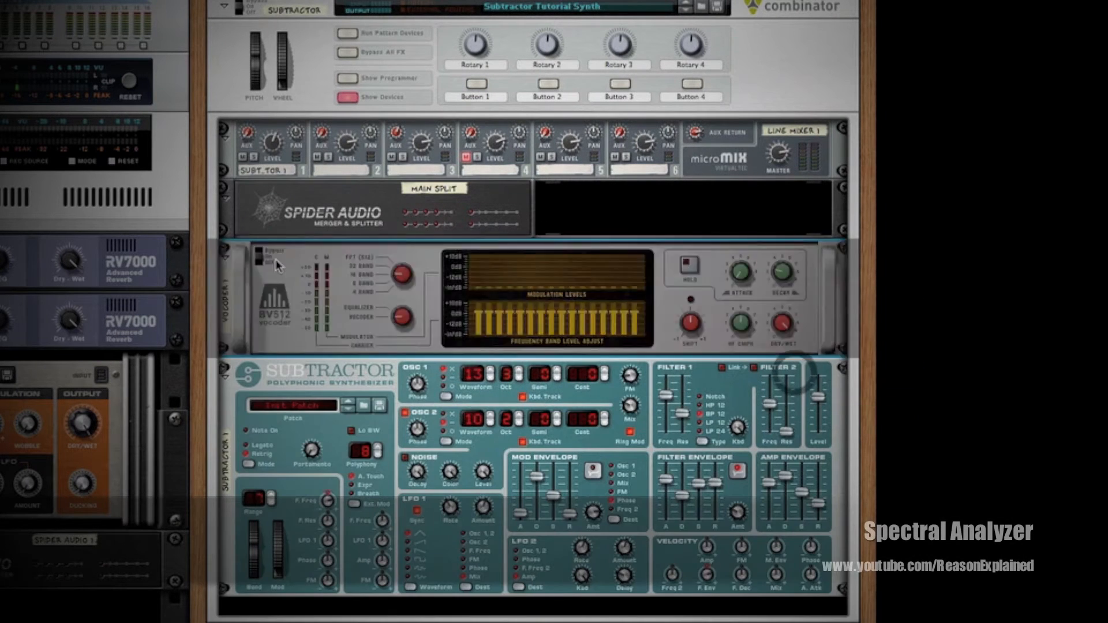
{"action": "left_click_drag", "start_coordinate": [405, 276], "coordinate": [408, 274]}
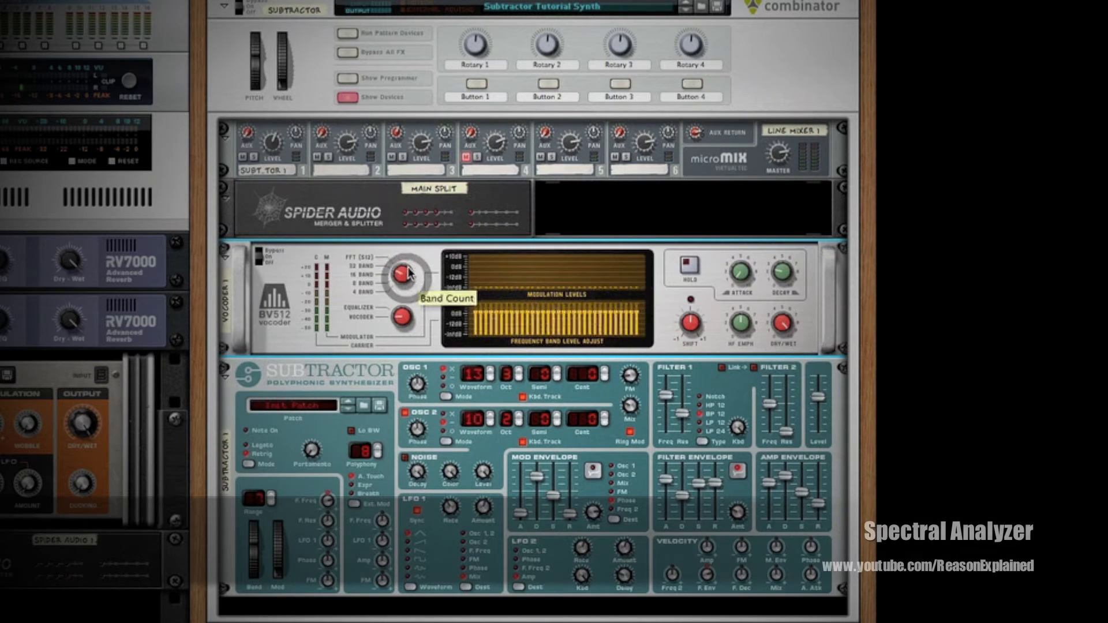
Step: Duplicate the vocoder and name the original Left and the copy Right
{"action": "left_click_drag", "start_coordinate": [289, 334], "coordinate": [290, 364]}
{"action": "double_click", "coordinate": [229, 315]}
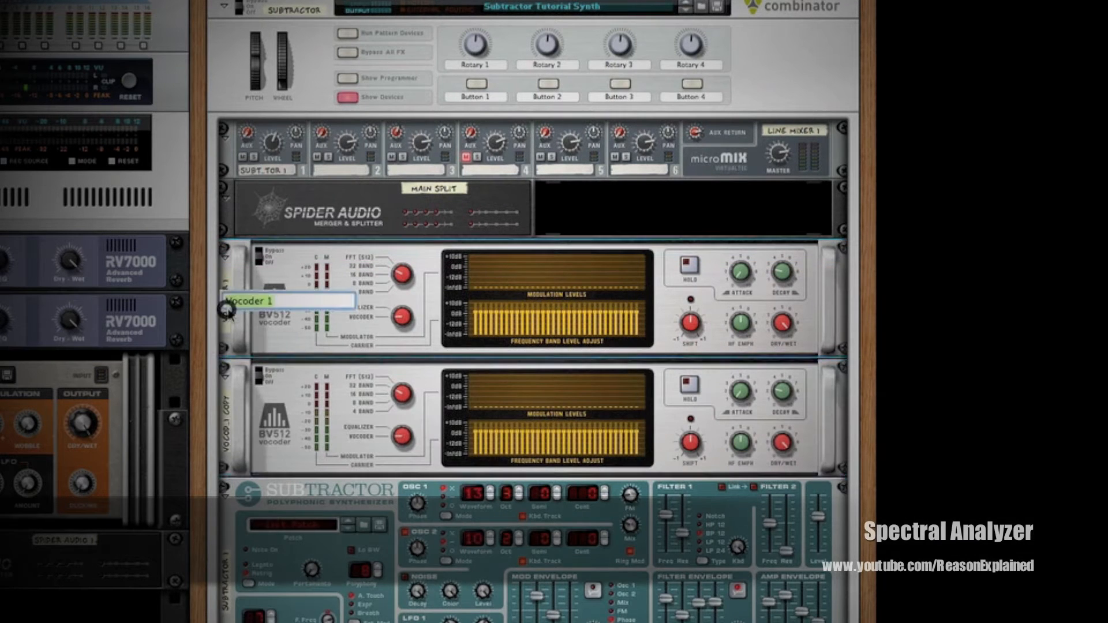
{"action": "type", "text": "Left"}
{"action": "key", "text": "Return"}
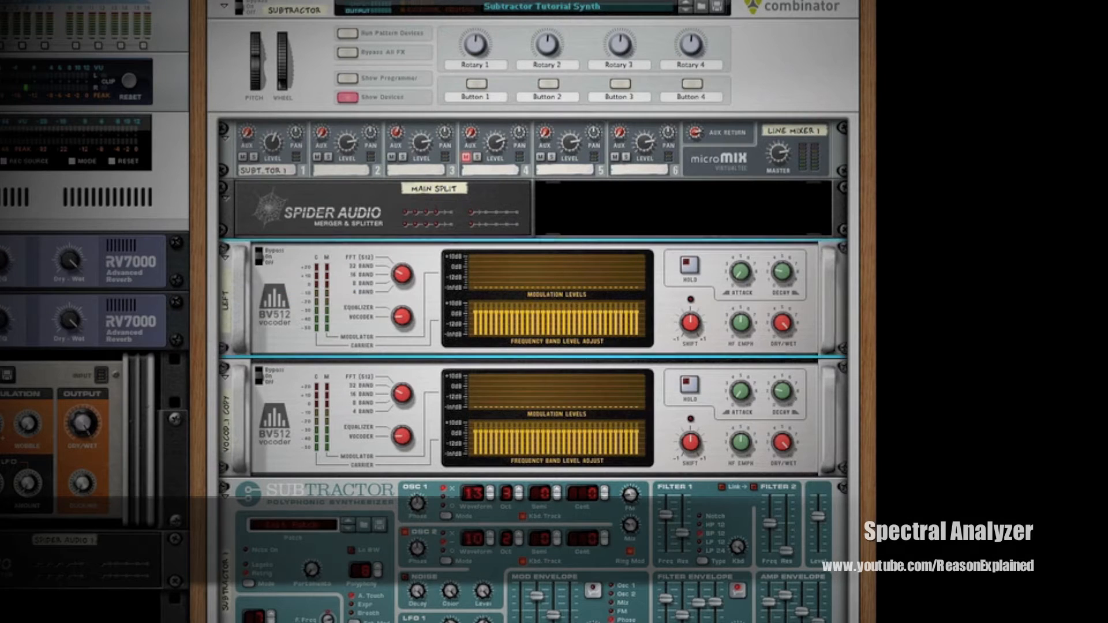
{"action": "double_click", "coordinate": [229, 430]}
{"action": "type", "text": "Right"}
{"action": "key", "text": "Return"}
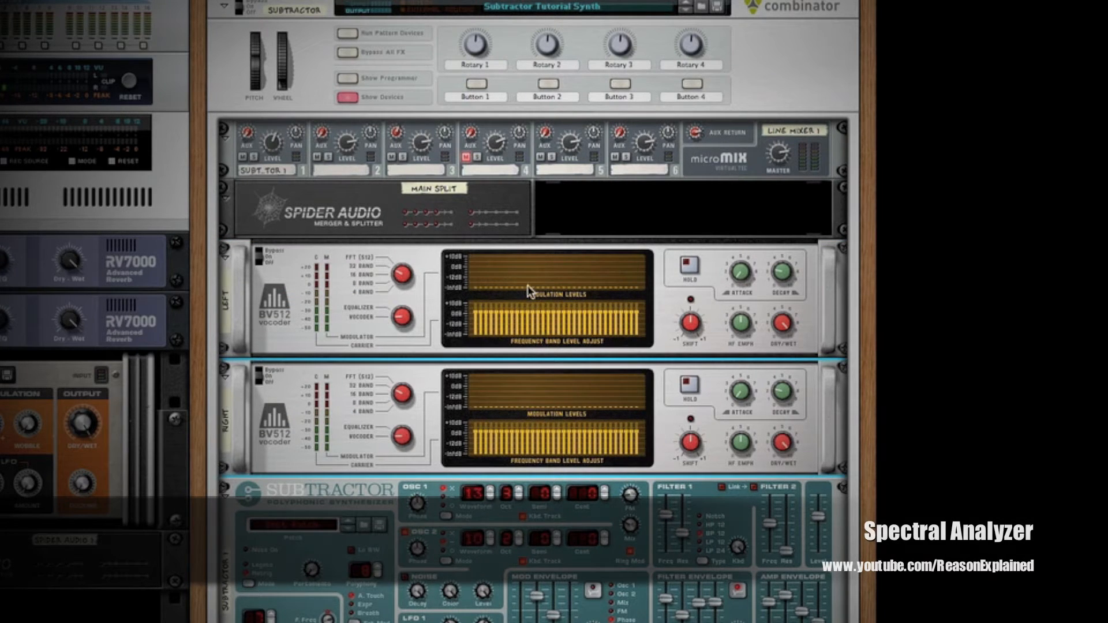
Step: On the rack's rear, route the line mixer's master output through Main Split to the Combinator's From Devices inputs
{"action": "key", "text": "Tab"}
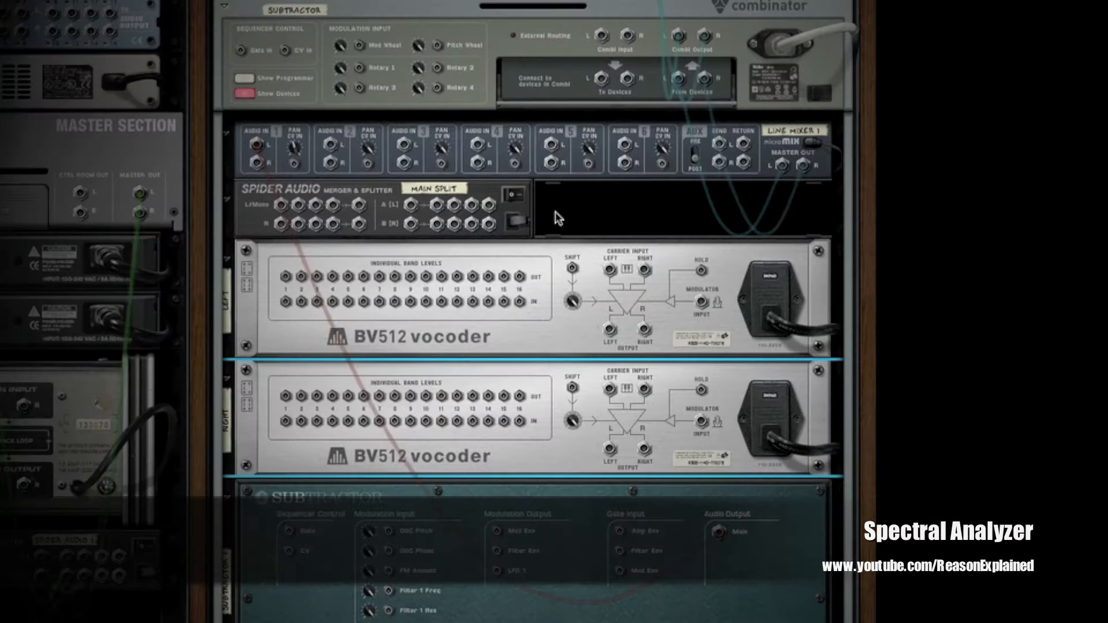
{"action": "left_click_drag", "start_coordinate": [784, 168], "coordinate": [423, 206]}
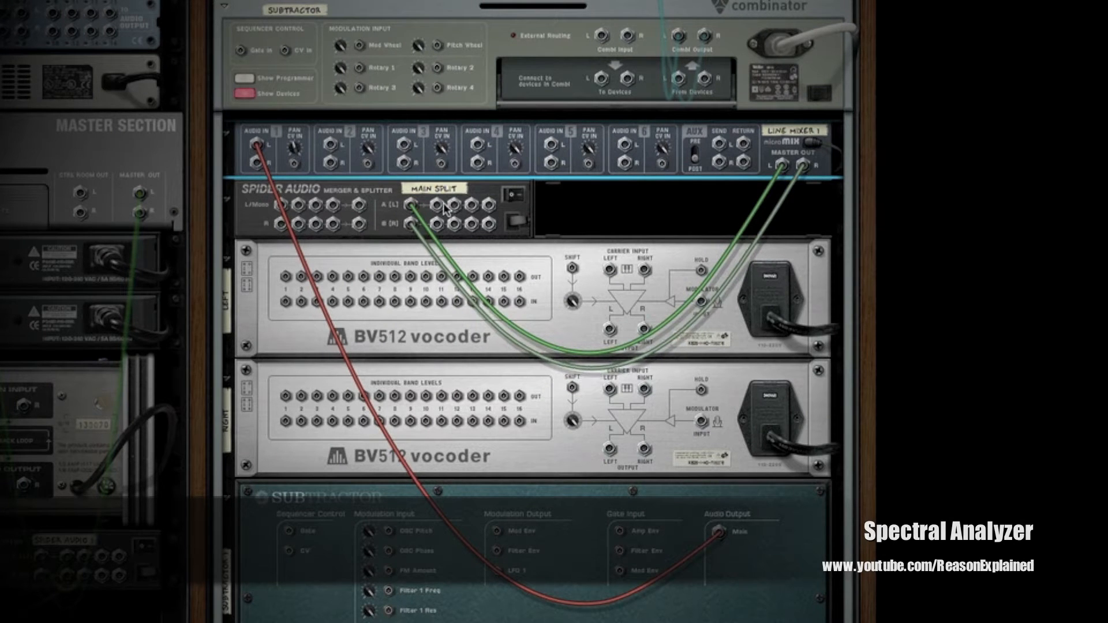
{"action": "left_click_drag", "start_coordinate": [437, 207], "coordinate": [681, 80]}
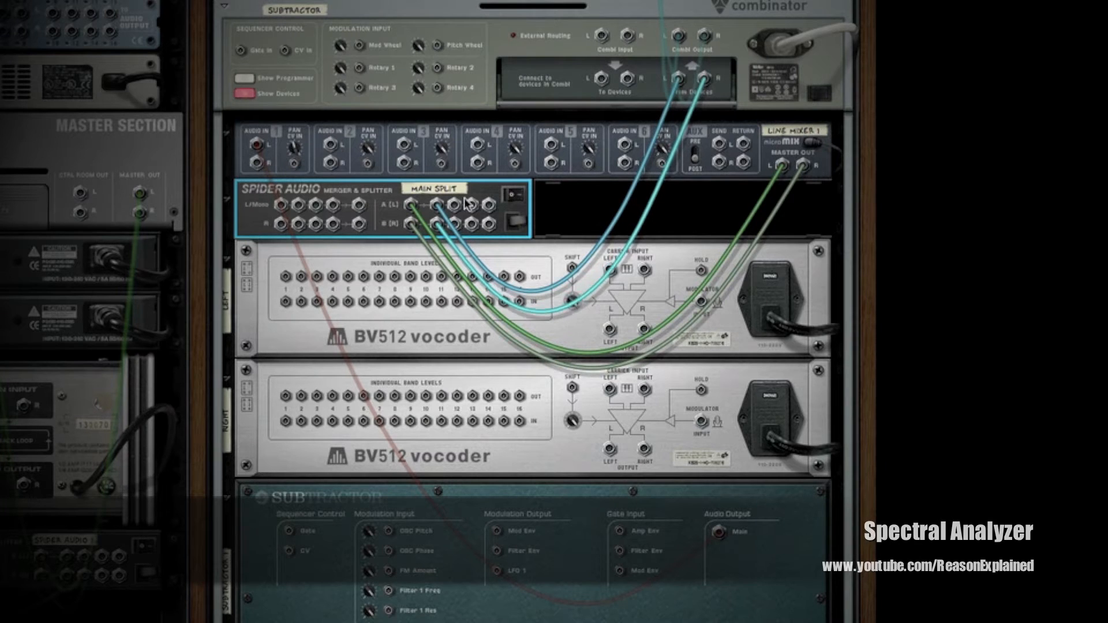
Step: Connect Main Split's left and right outputs to the modulator inputs of the Left and Right vocoders, then return to the rack front
{"action": "left_click_drag", "start_coordinate": [455, 206], "coordinate": [702, 306]}
{"action": "left_click_drag", "start_coordinate": [453, 225], "coordinate": [703, 427]}
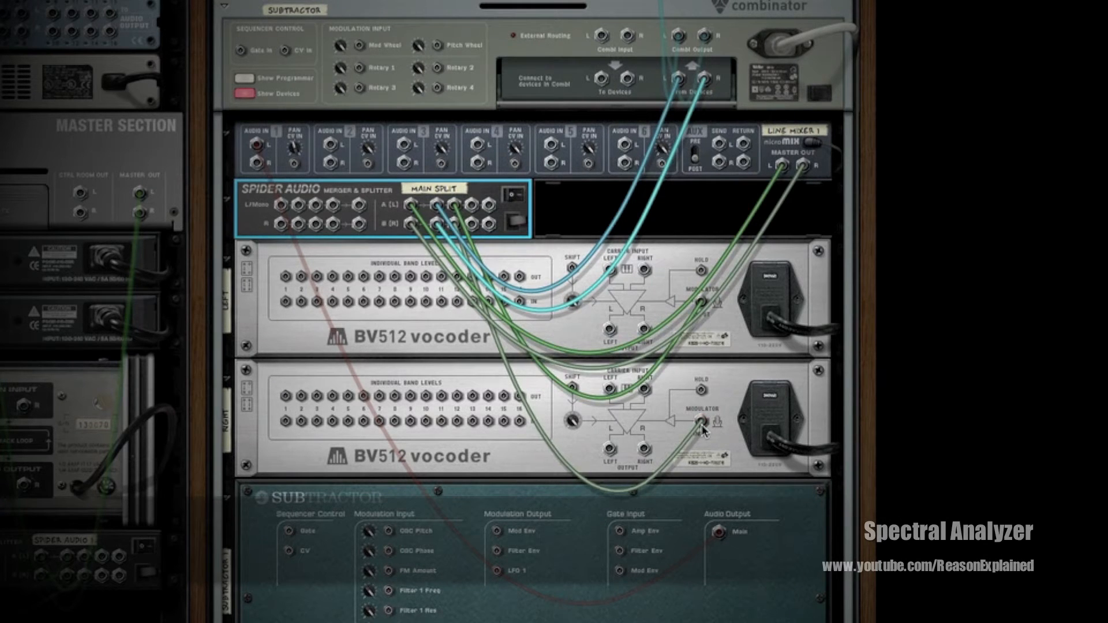
{"action": "key", "text": "Tab"}
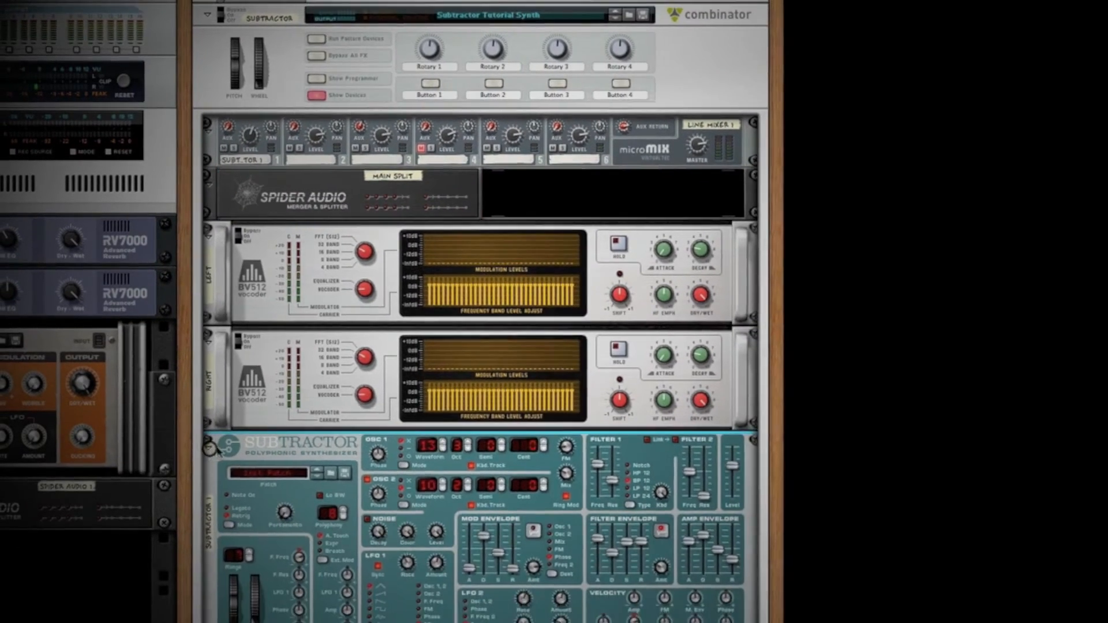
Step: Collapse the Subtractor and duplicate it directly below the original
{"action": "left_click", "coordinate": [225, 489]}
{"action": "left_click_drag", "start_coordinate": [259, 386], "coordinate": [257, 401]}
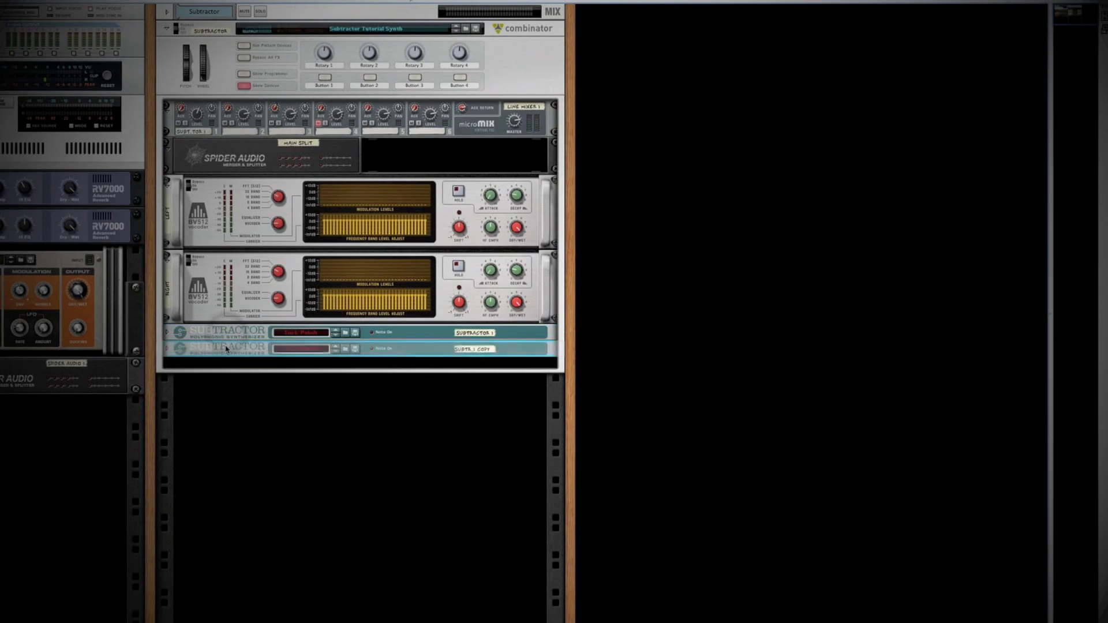
Step: Add a Spider Audio Merger & Splitter below the two Subtractors and name it Sub Merger
{"action": "left_click", "coordinate": [207, 362]}
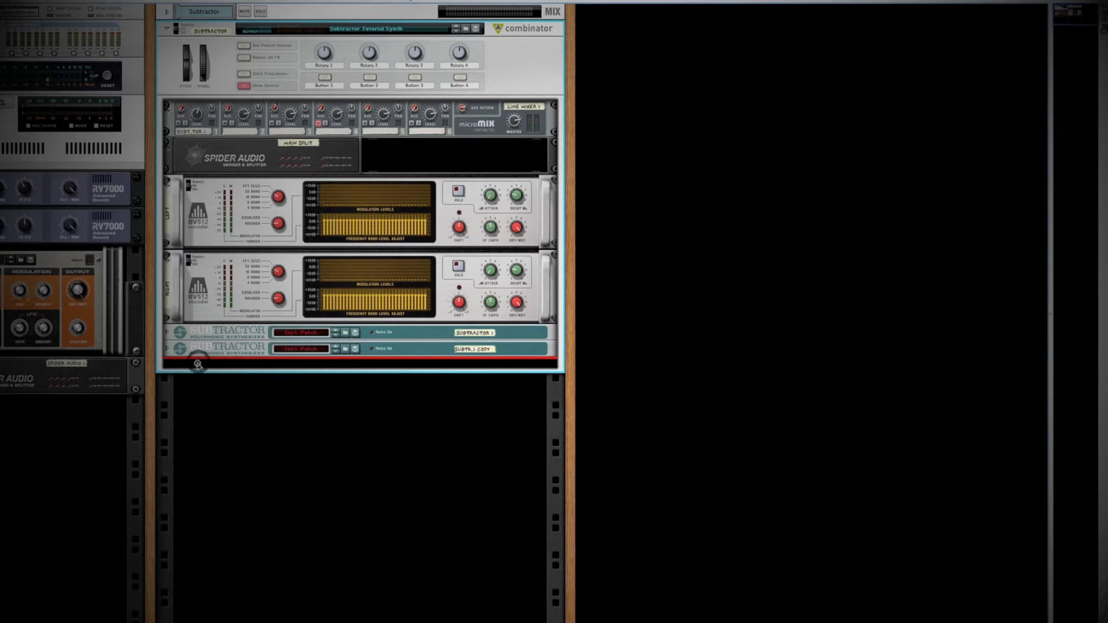
{"action": "right_click", "coordinate": [198, 362]}
{"action": "mouse_move", "coordinate": [250, 492]}
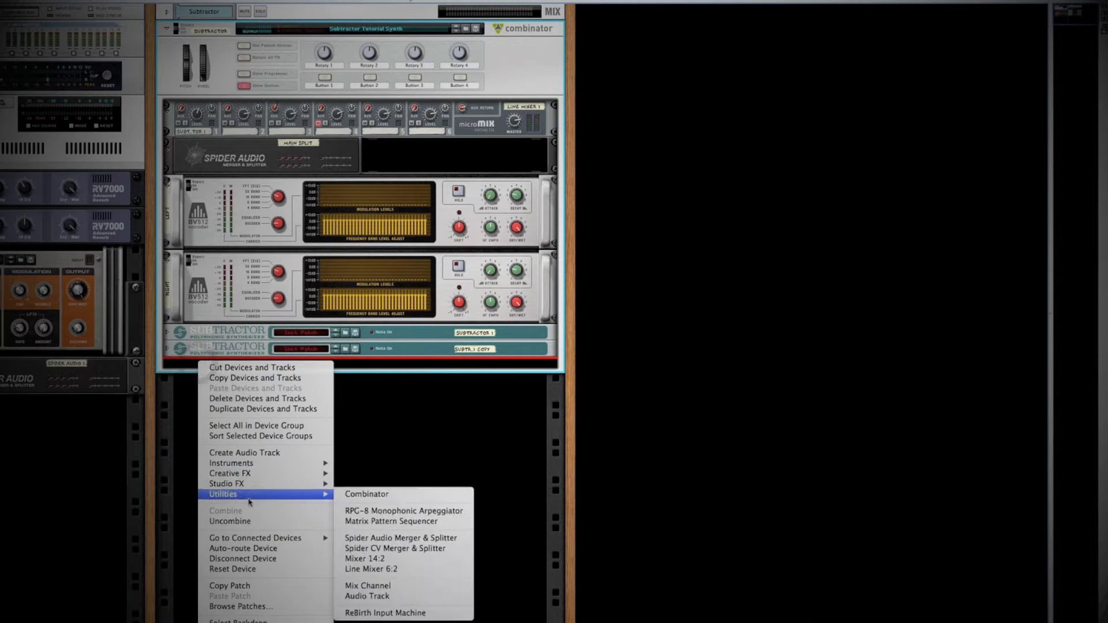
{"action": "left_click", "coordinate": [394, 540]}
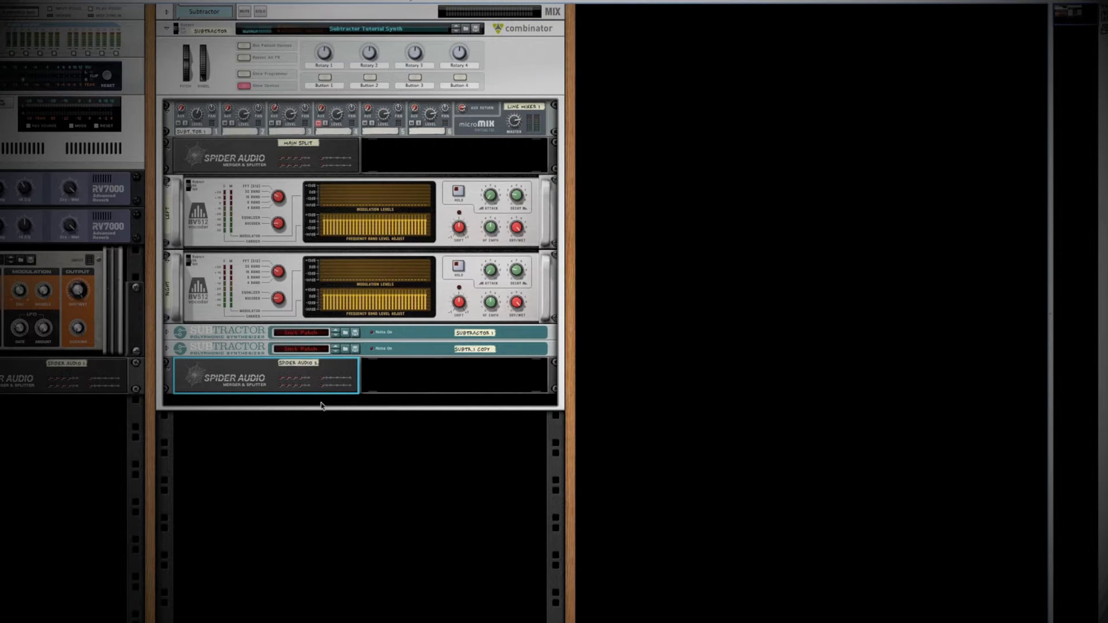
{"action": "double_click", "coordinate": [297, 363]}
{"action": "type", "text": "Sub Merger"}
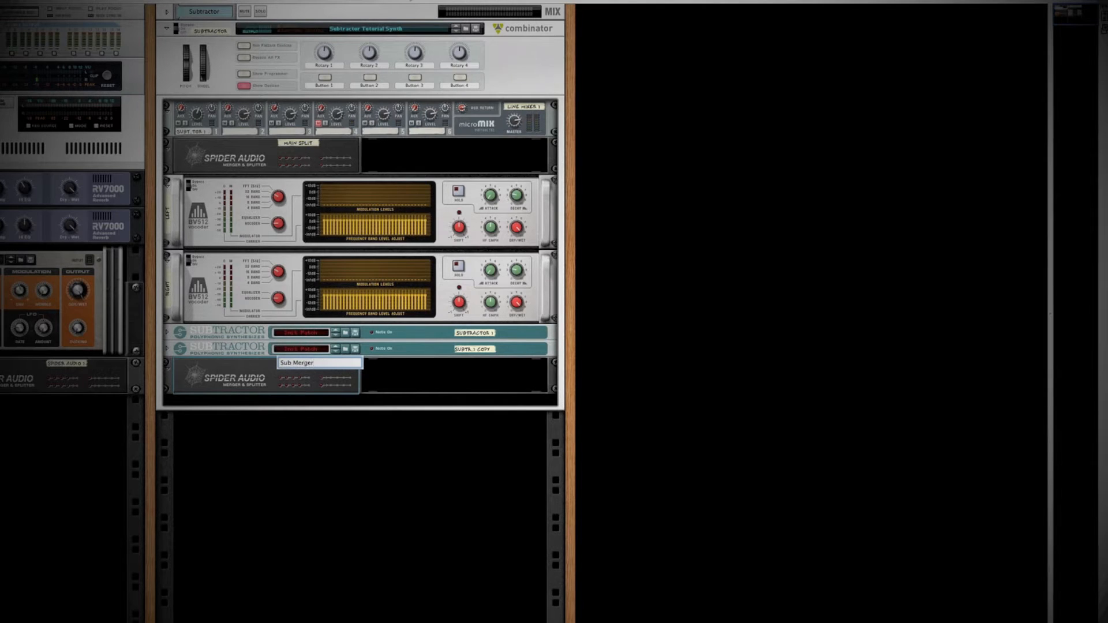
{"action": "key", "text": "Return"}
Step: Expand both Subtractors on the rear and connect their main outputs to Sub Merger's first left and right merge inputs
{"action": "key", "text": "Tab"}
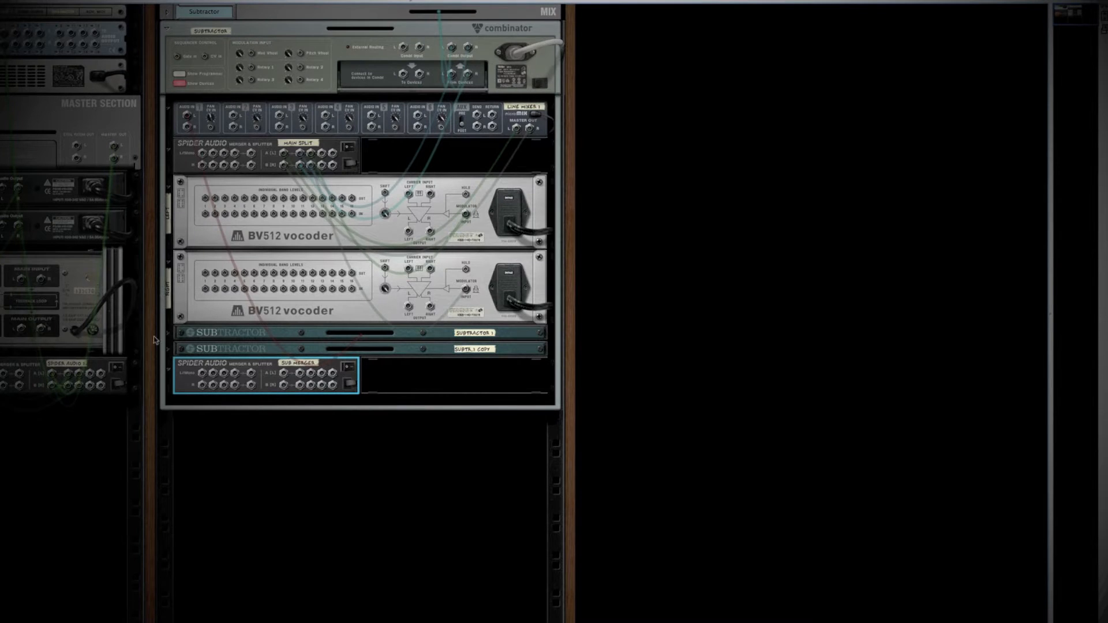
{"action": "left_click", "coordinate": [168, 349]}
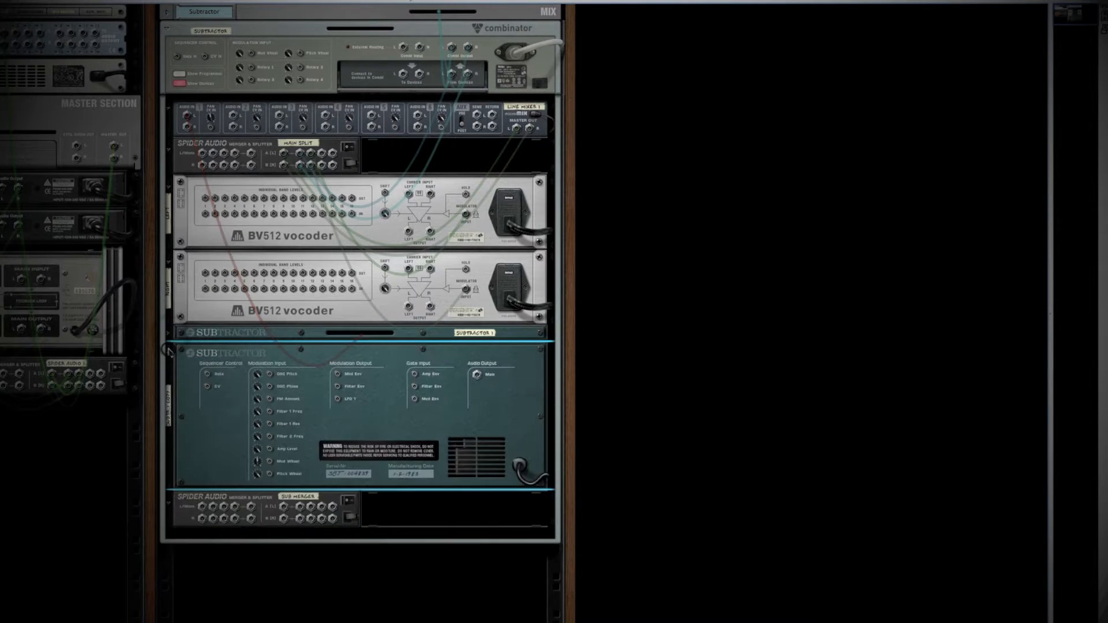
{"action": "left_click", "coordinate": [168, 333]}
{"action": "scroll", "coordinate": [500, 271], "scroll_direction": "down", "scroll_amount": 3}
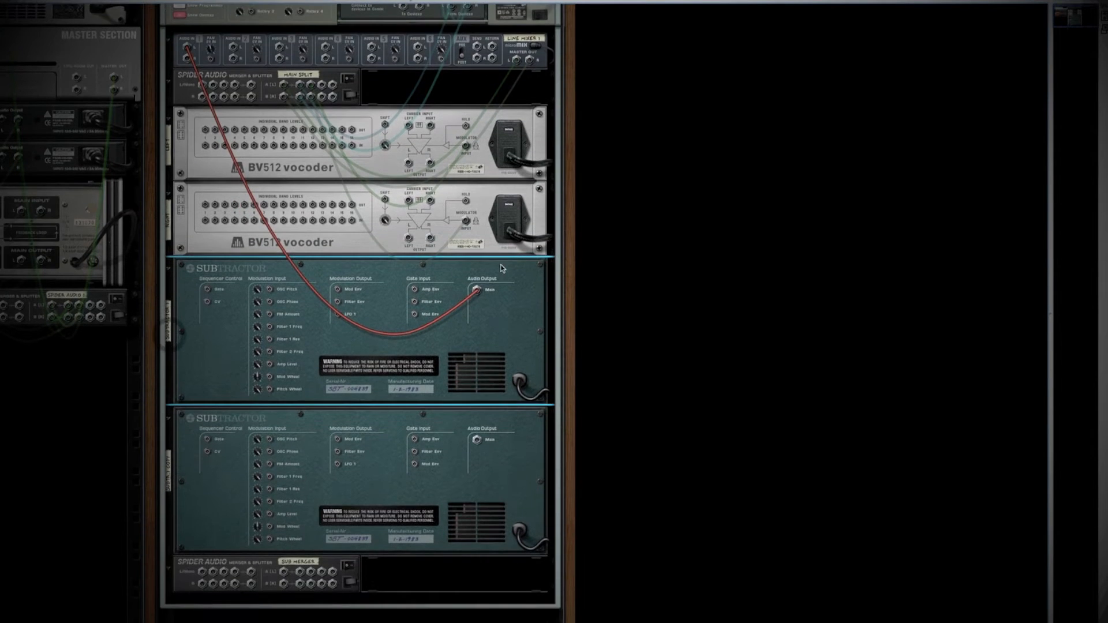
{"action": "left_click_drag", "start_coordinate": [476, 291], "coordinate": [202, 573]}
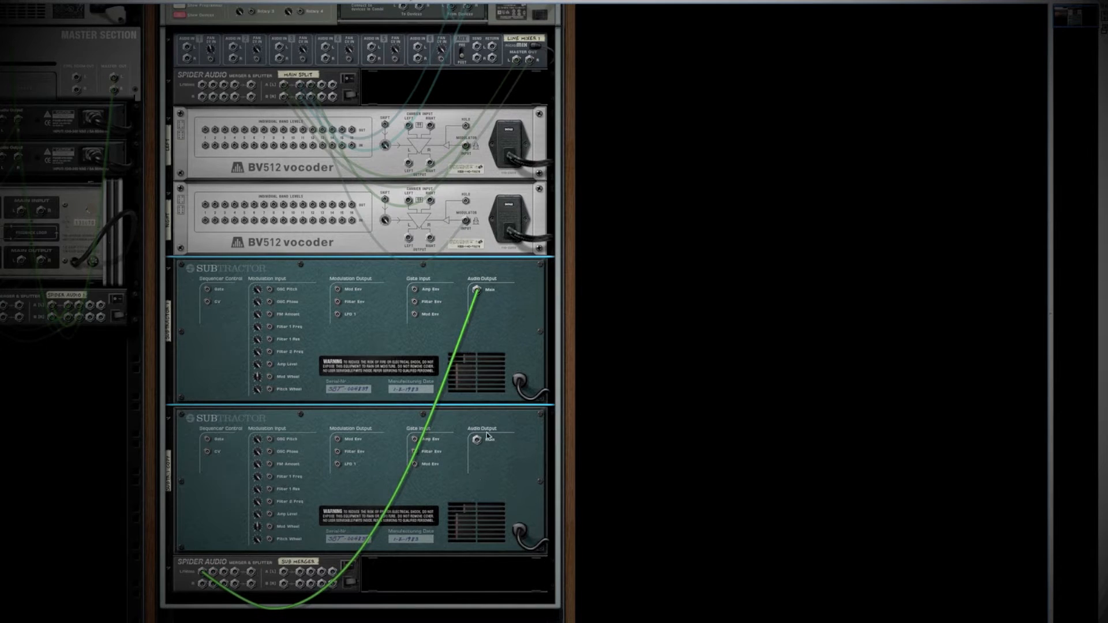
{"action": "left_click_drag", "start_coordinate": [476, 439], "coordinate": [203, 584]}
Step: Feed Sub Merger's merged output into its splitter input and connect the split output to the line mixer's channel 1 inputs
{"action": "scroll", "coordinate": [257, 477], "scroll_direction": "down", "scroll_amount": 3}
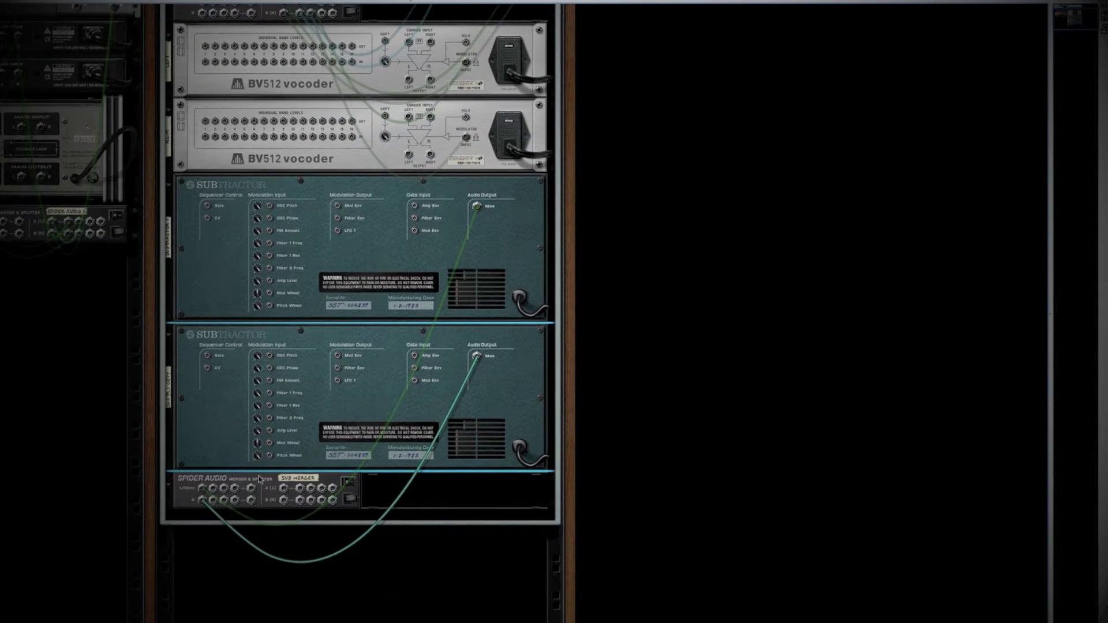
{"action": "left_click_drag", "start_coordinate": [250, 489], "coordinate": [284, 488]}
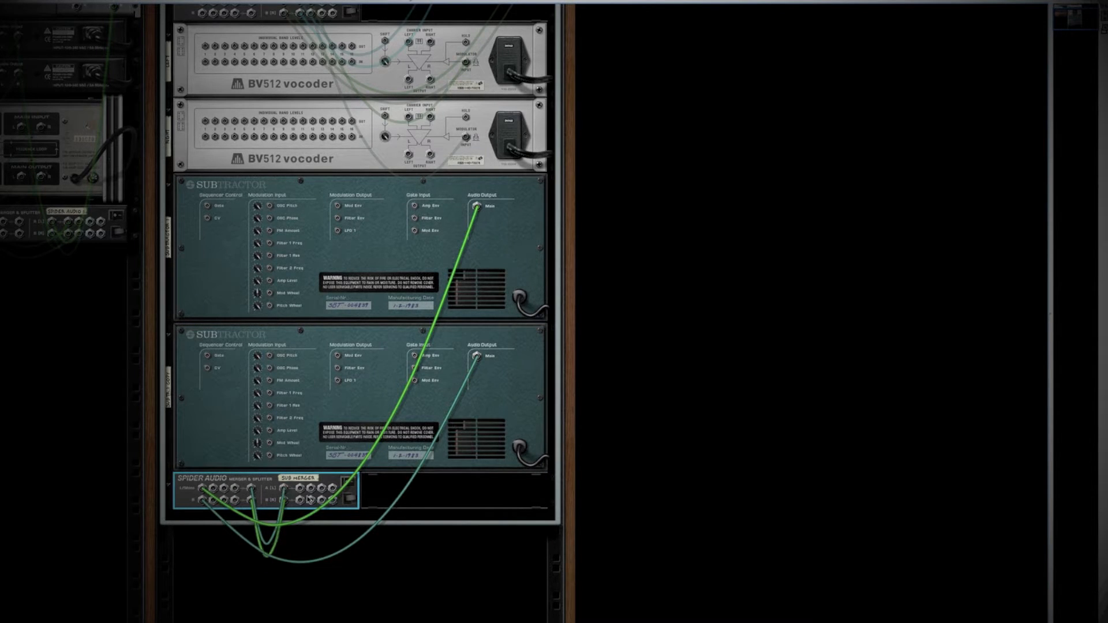
{"action": "left_click_drag", "start_coordinate": [300, 490], "coordinate": [186, 29]}
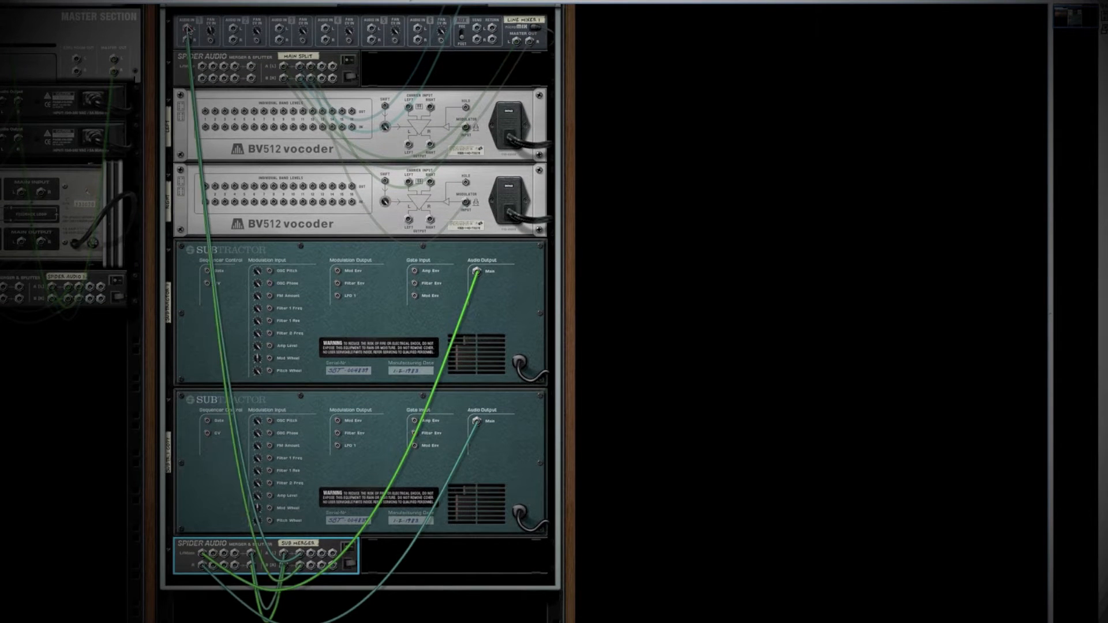
{"action": "scroll", "coordinate": [268, 283], "scroll_direction": "down", "scroll_amount": 3}
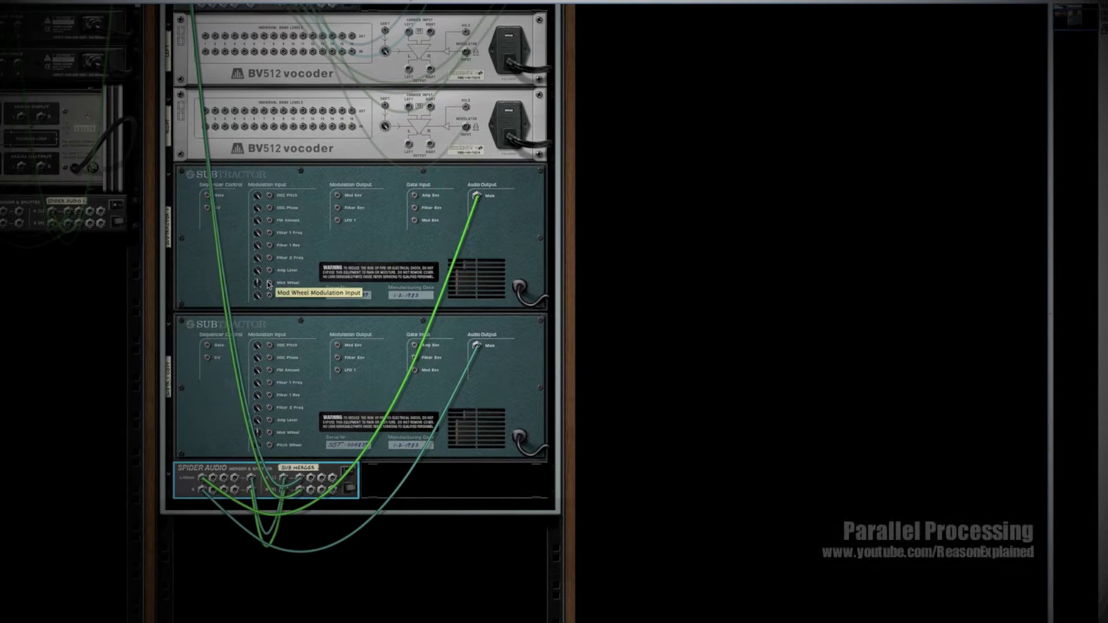
{"action": "key", "text": "Tab"}
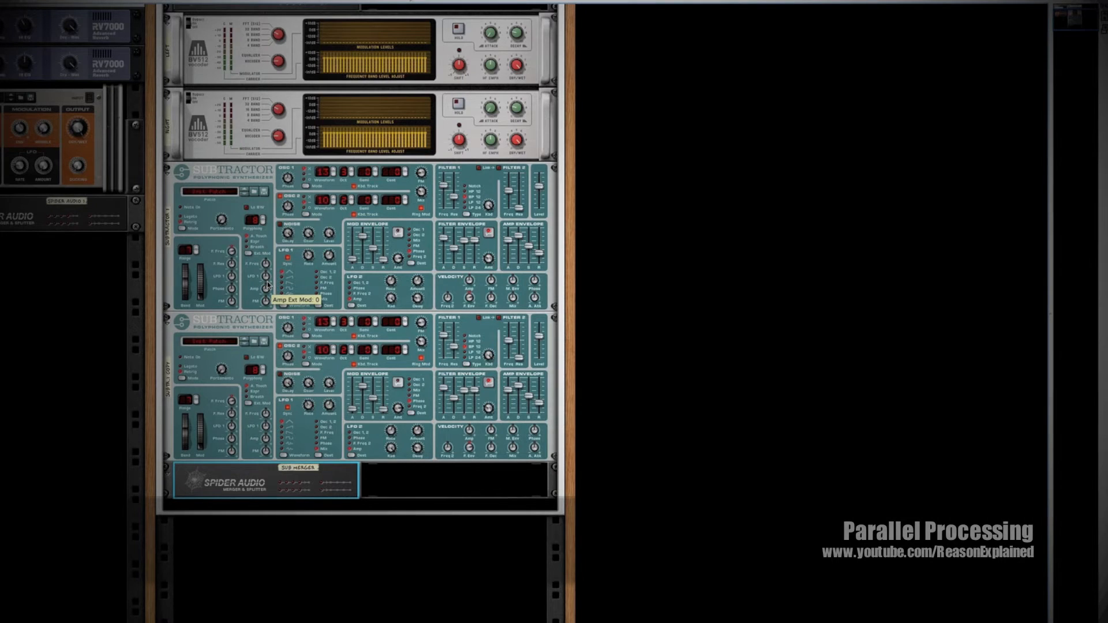
{"action": "scroll", "coordinate": [256, 190], "scroll_direction": "up", "scroll_amount": 3}
{"action": "key", "text": "space"}
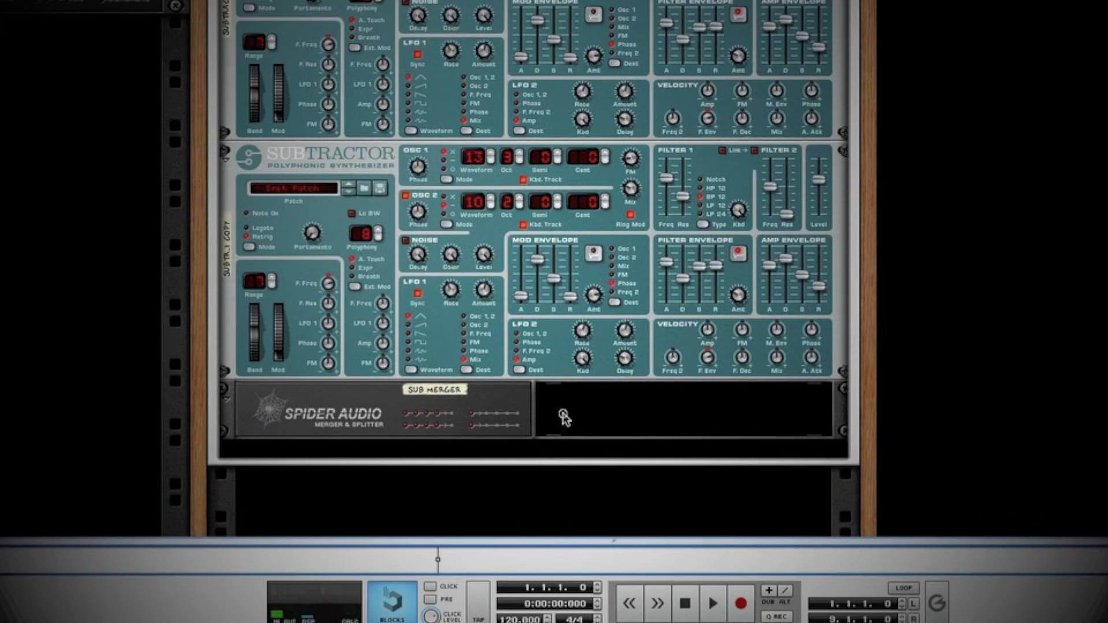
Step: Add an MClass Stereo Imager below Sub Merger and name it IMAGER
{"action": "right_click", "coordinate": [563, 416]}
{"action": "mouse_move", "coordinate": [646, 546]}
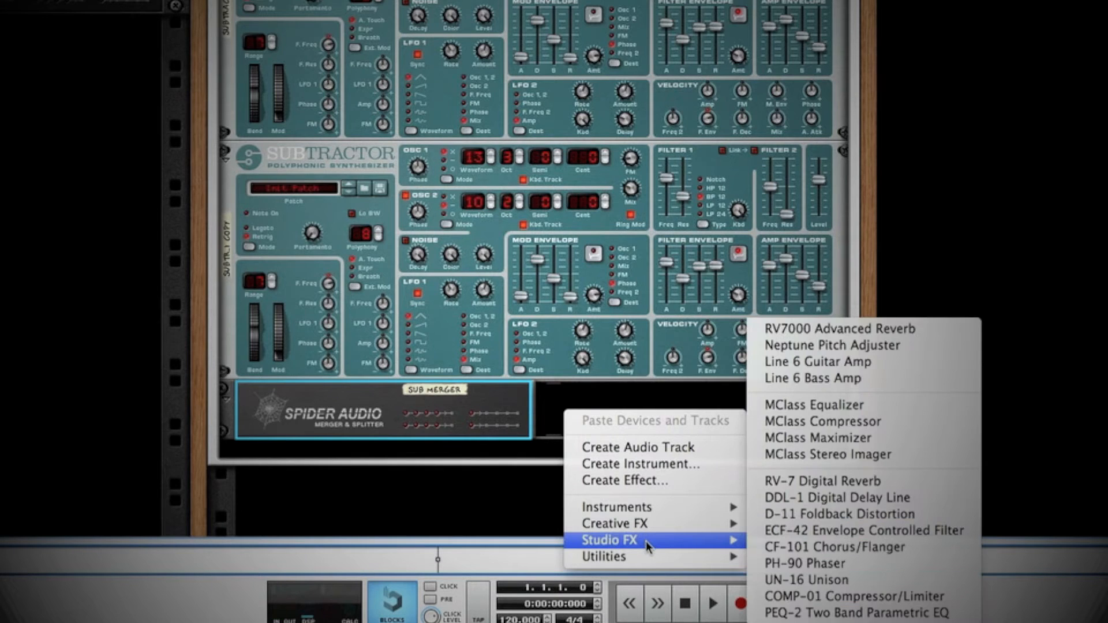
{"action": "left_click", "coordinate": [793, 455]}
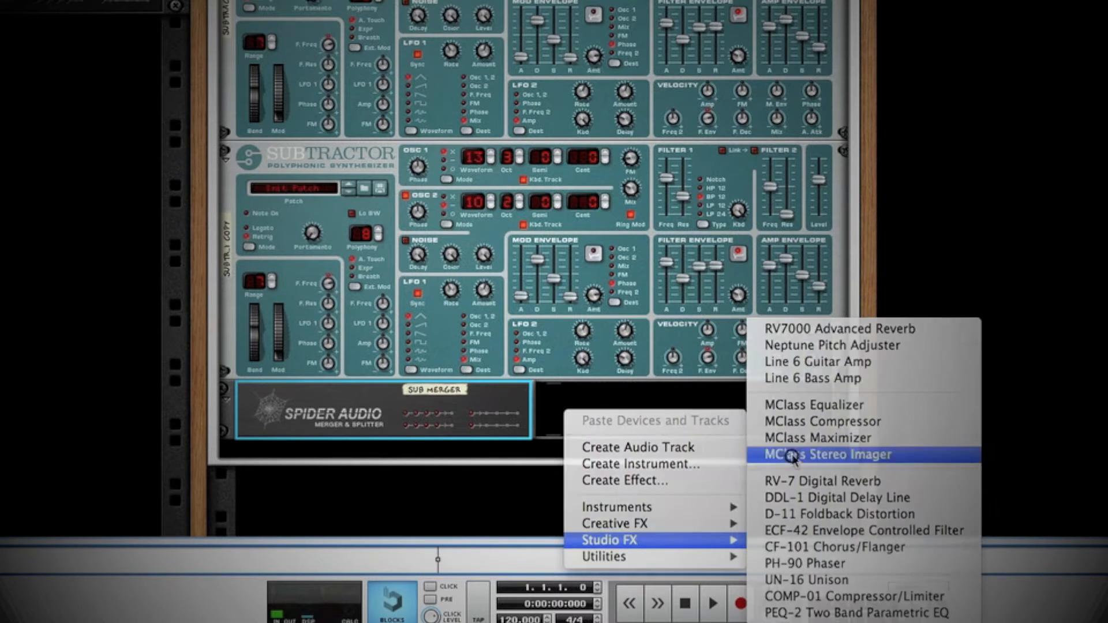
{"action": "scroll", "coordinate": [514, 462], "scroll_direction": "down", "scroll_amount": 3}
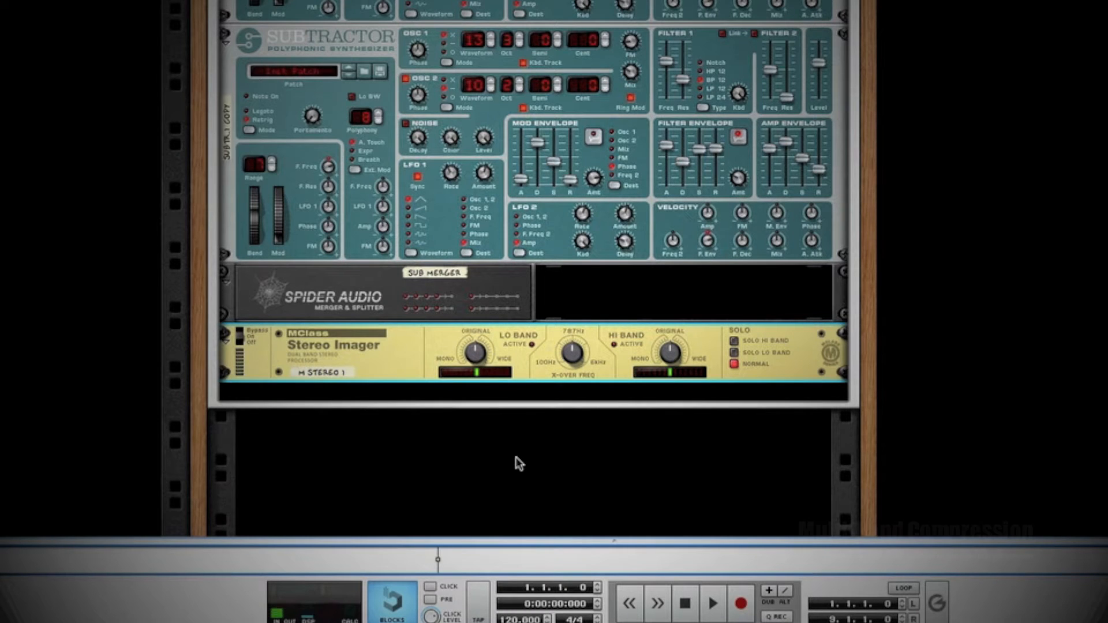
{"action": "double_click", "coordinate": [316, 373]}
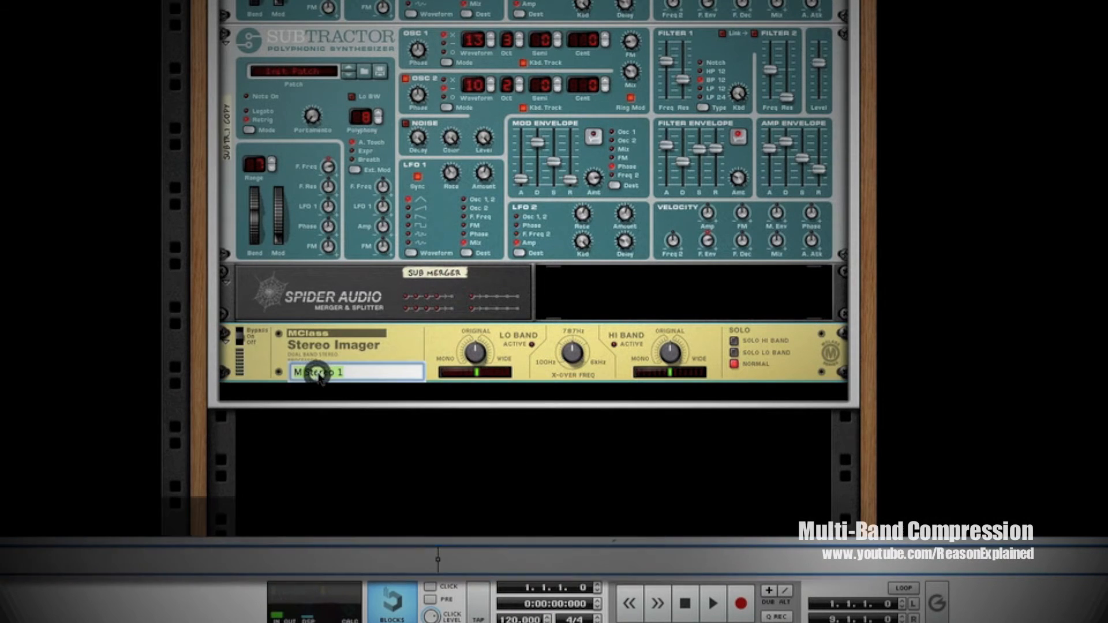
{"action": "type", "text": "IMAGER"}
{"action": "key", "text": "Return"}
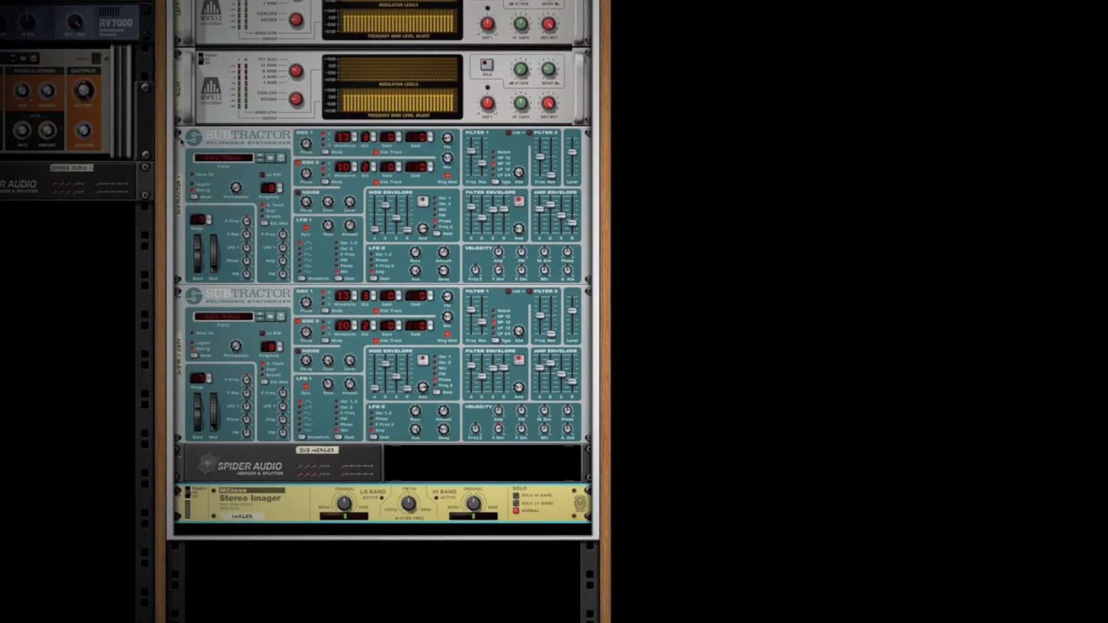
Step: Collapse both Subtractor synthesizers in the rack
{"action": "left_click", "coordinate": [177, 175]}
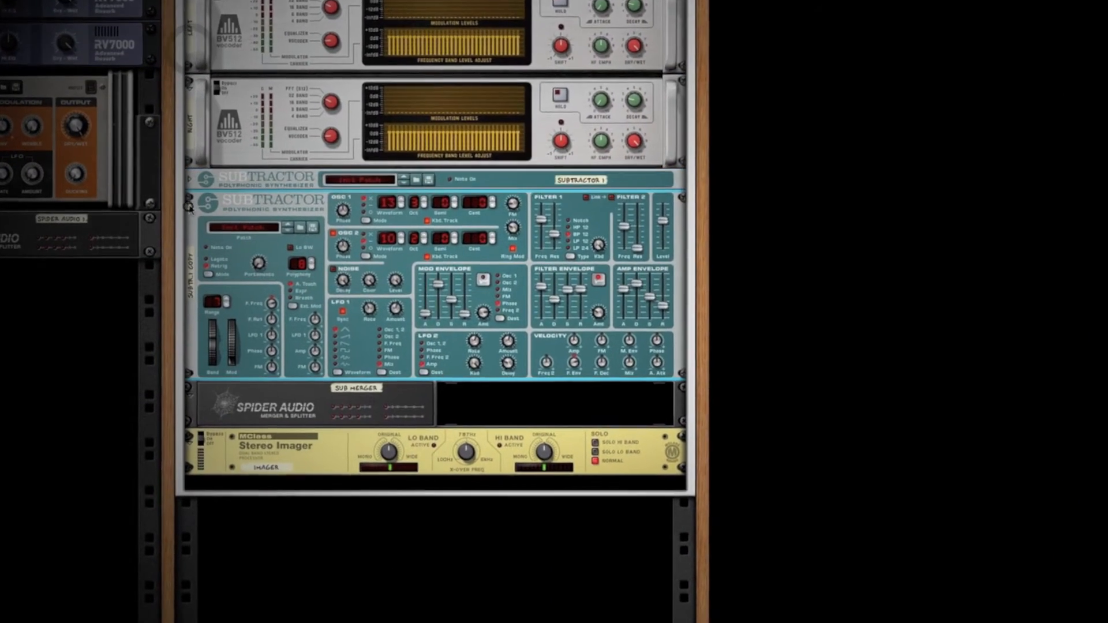
{"action": "left_click", "coordinate": [189, 205]}
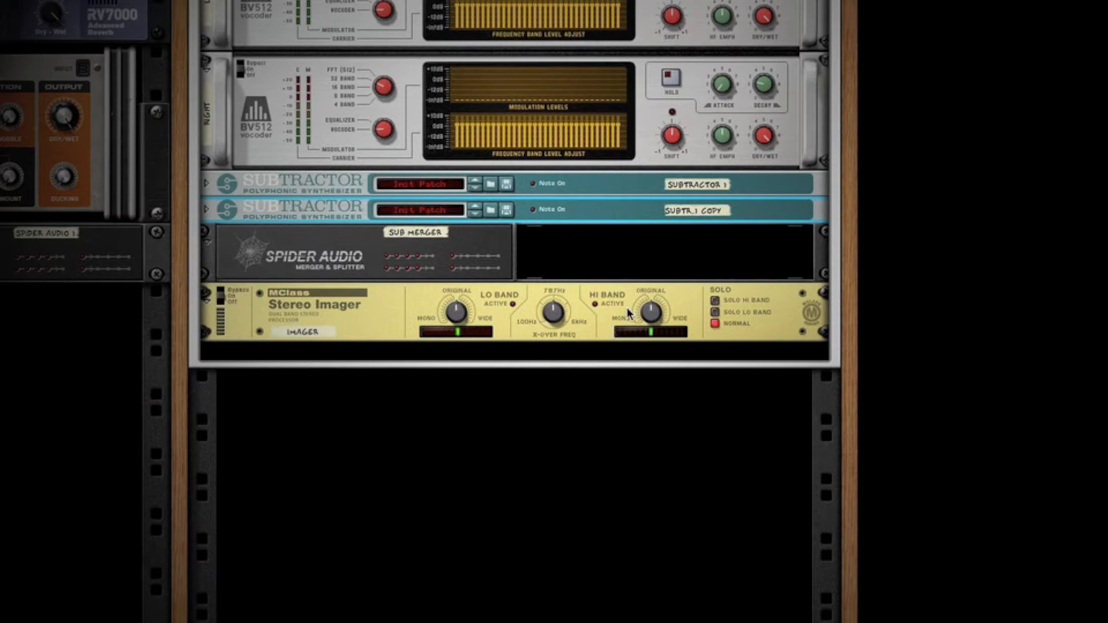
Step: On the rack's rear, connect Sub Merger's next split output pair to the MClass Stereo Imager's audio inputs
{"action": "key", "text": "Tab"}
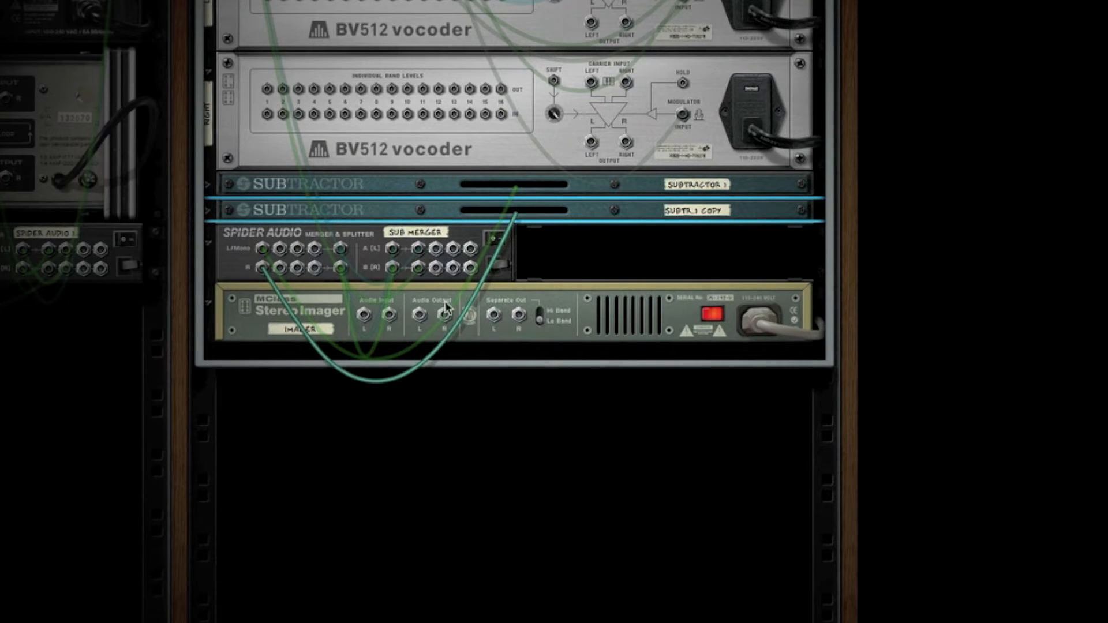
{"action": "left_click", "coordinate": [540, 323]}
{"action": "left_click", "coordinate": [540, 327]}
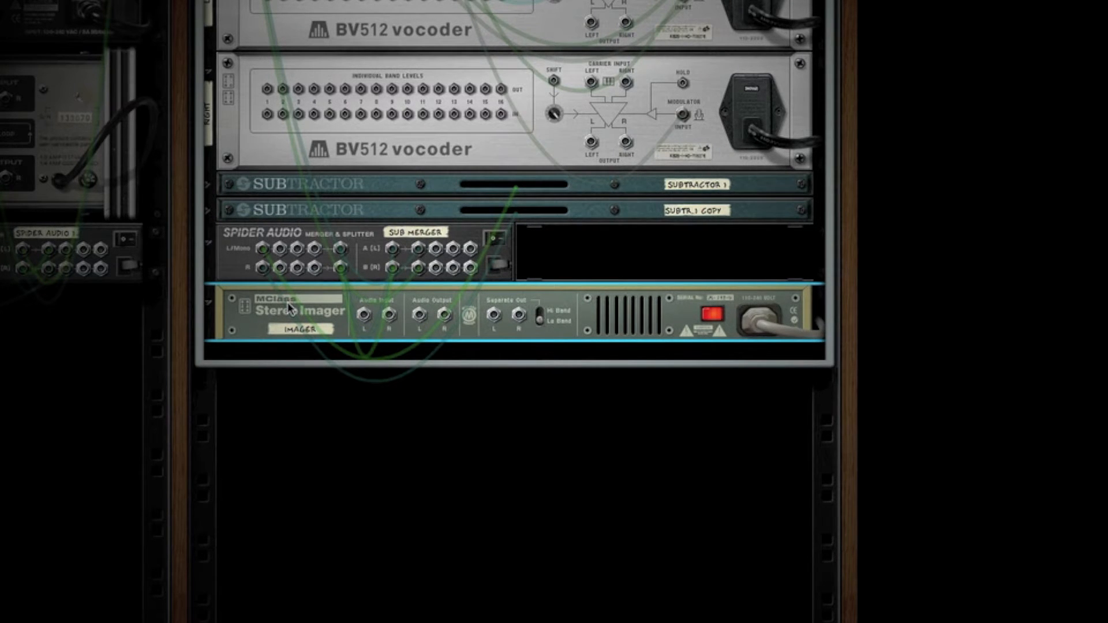
{"action": "left_click_drag", "start_coordinate": [440, 257], "coordinate": [365, 317]}
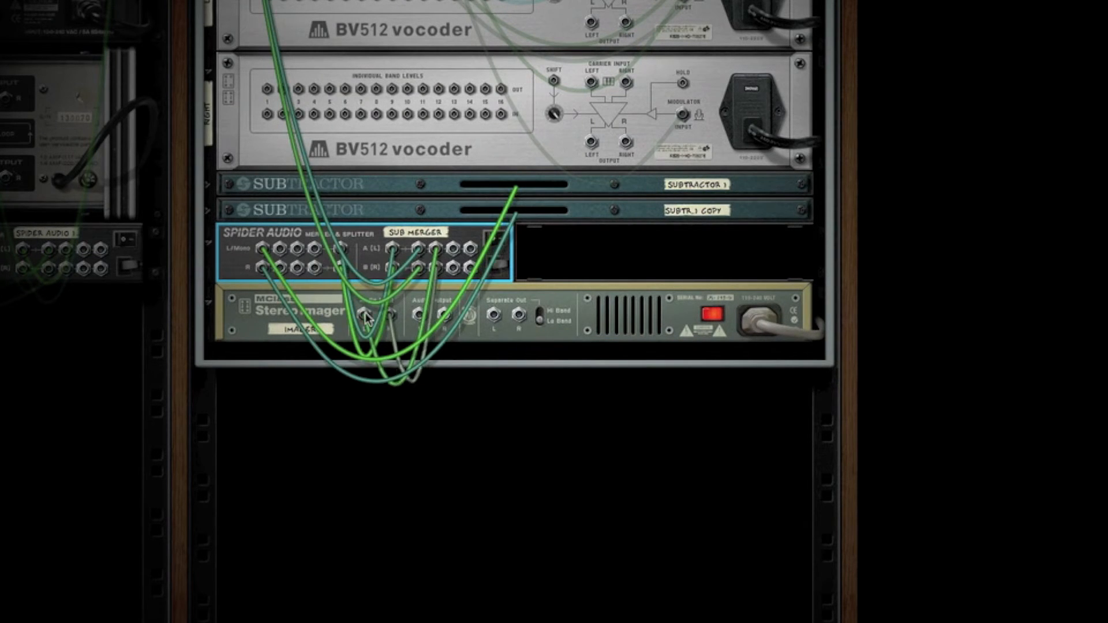
Step: Add an MClass Compressor below the stereo imager and duplicate it directly underneath
{"action": "key", "text": "Tab"}
{"action": "left_click", "coordinate": [317, 317]}
{"action": "right_click", "coordinate": [318, 317]}
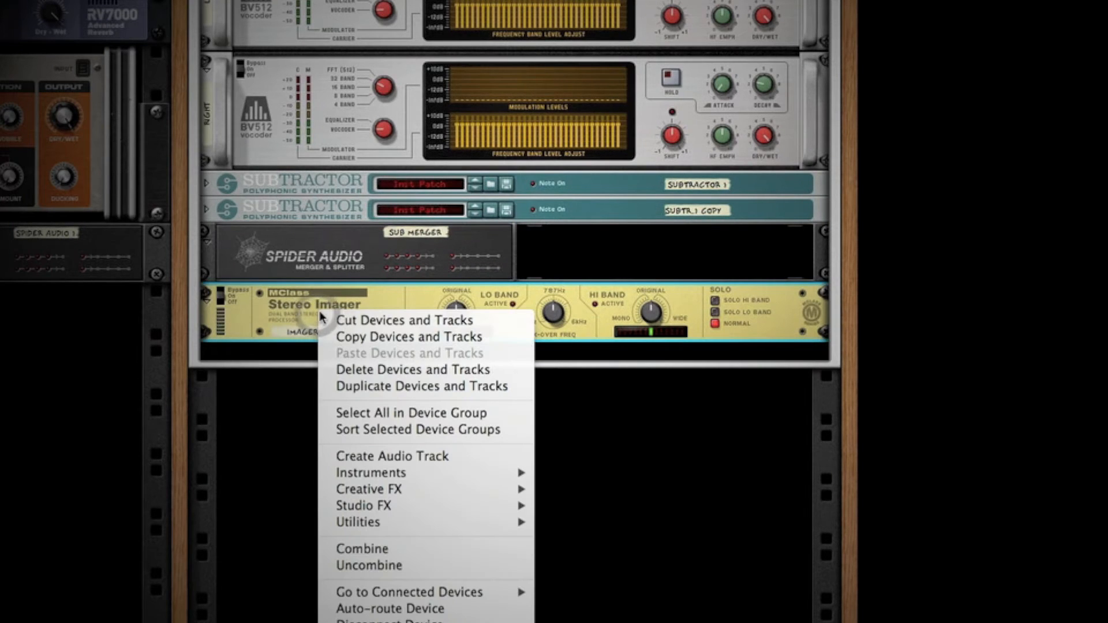
{"action": "mouse_move", "coordinate": [406, 505]}
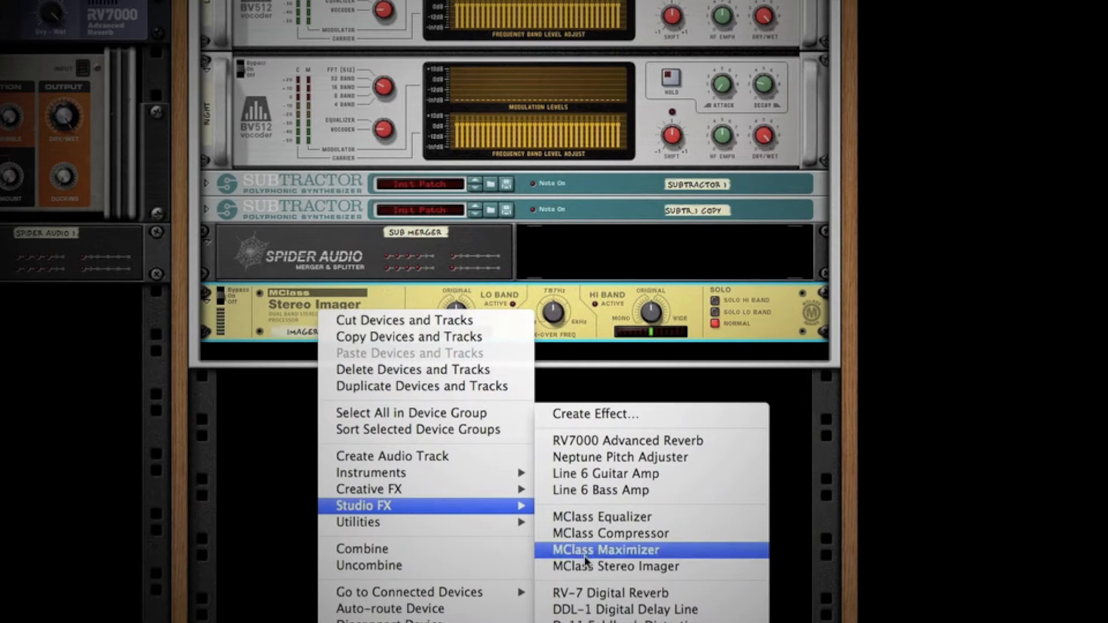
{"action": "left_click", "coordinate": [590, 533]}
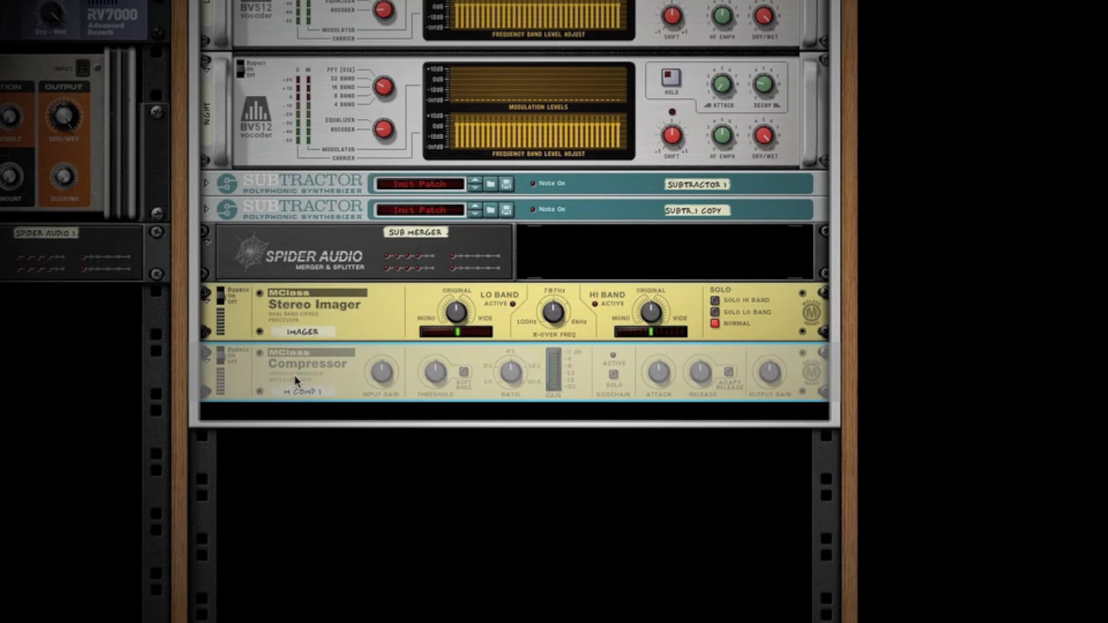
{"action": "left_click_drag", "start_coordinate": [265, 373], "coordinate": [244, 407]}
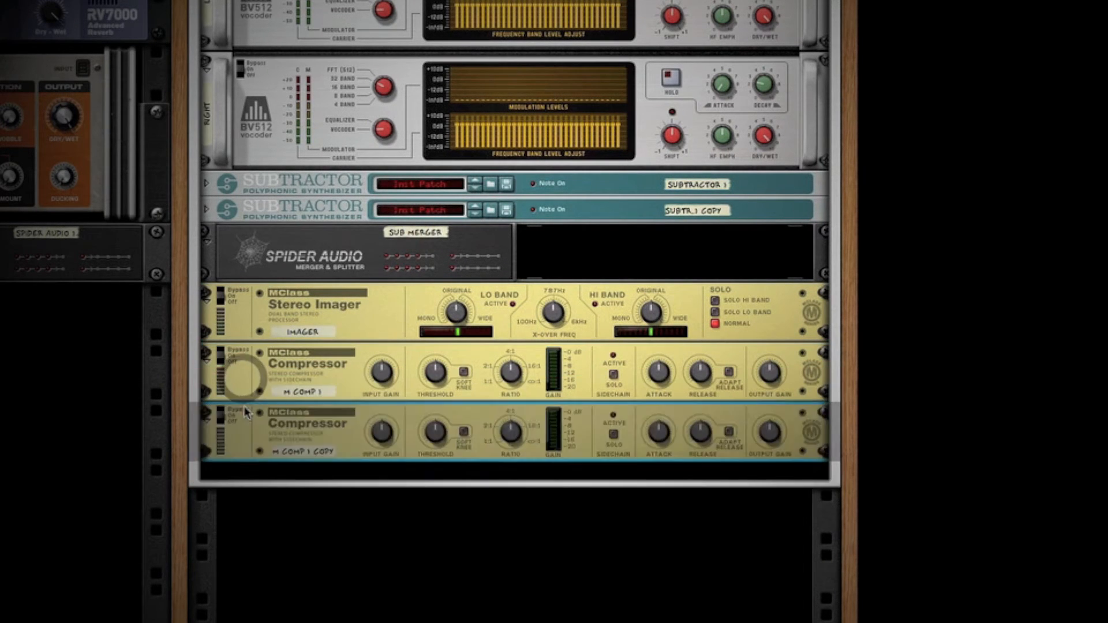
Step: Name the upper compressor Hi Band and its copy Lo Band
{"action": "double_click", "coordinate": [296, 393]}
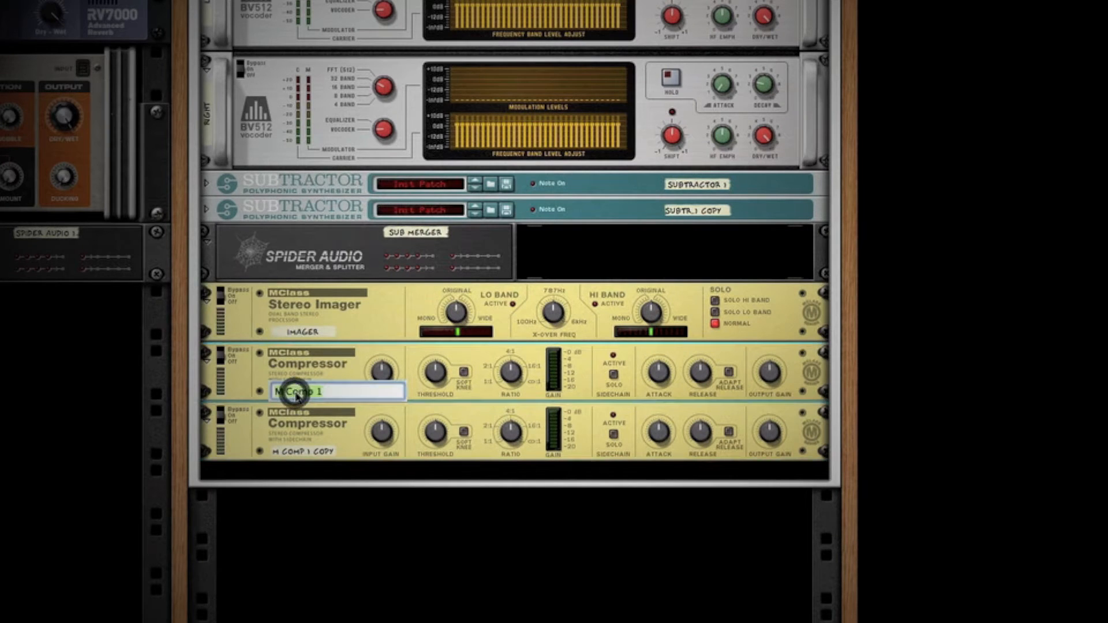
{"action": "type", "text": "H"}
{"action": "key", "text": "Return"}
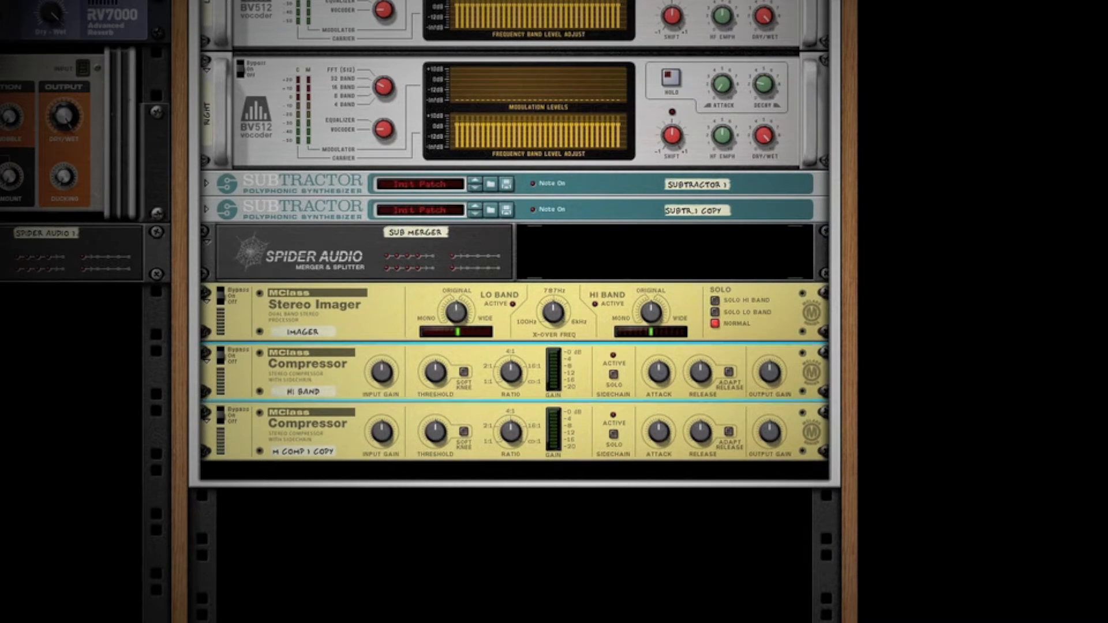
{"action": "double_click", "coordinate": [302, 452]}
{"action": "type", "text": "Lo Band"}
{"action": "key", "text": "Return"}
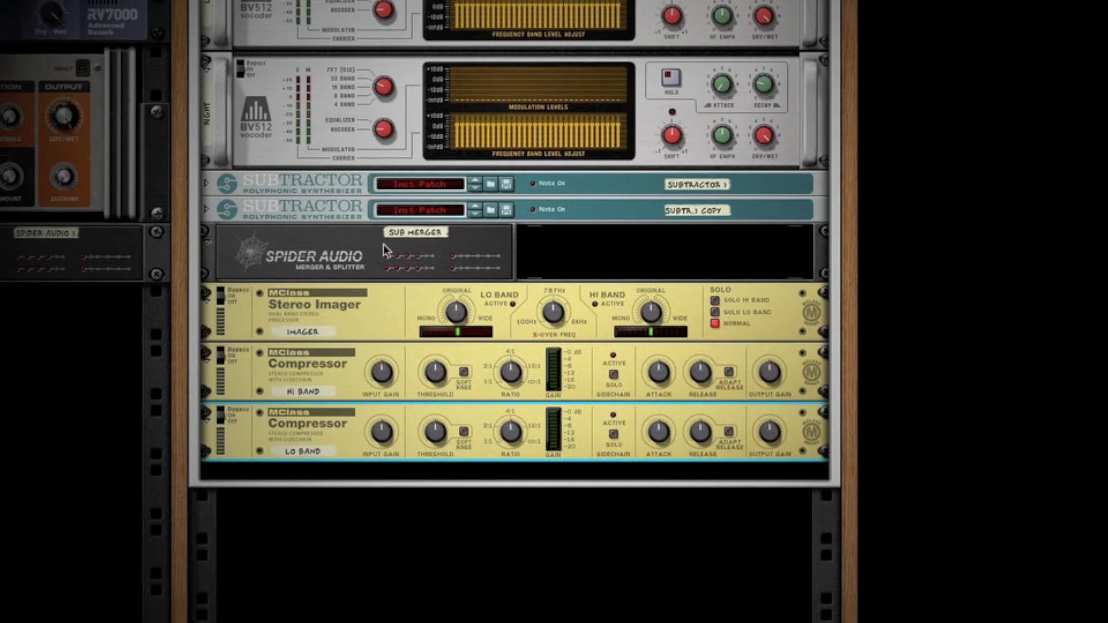
Step: Move Sub Merger up beside Main Split and place the Hi Band compressor above the stereo imager
{"action": "left_click", "coordinate": [286, 258]}
{"action": "key", "text": "Delete"}
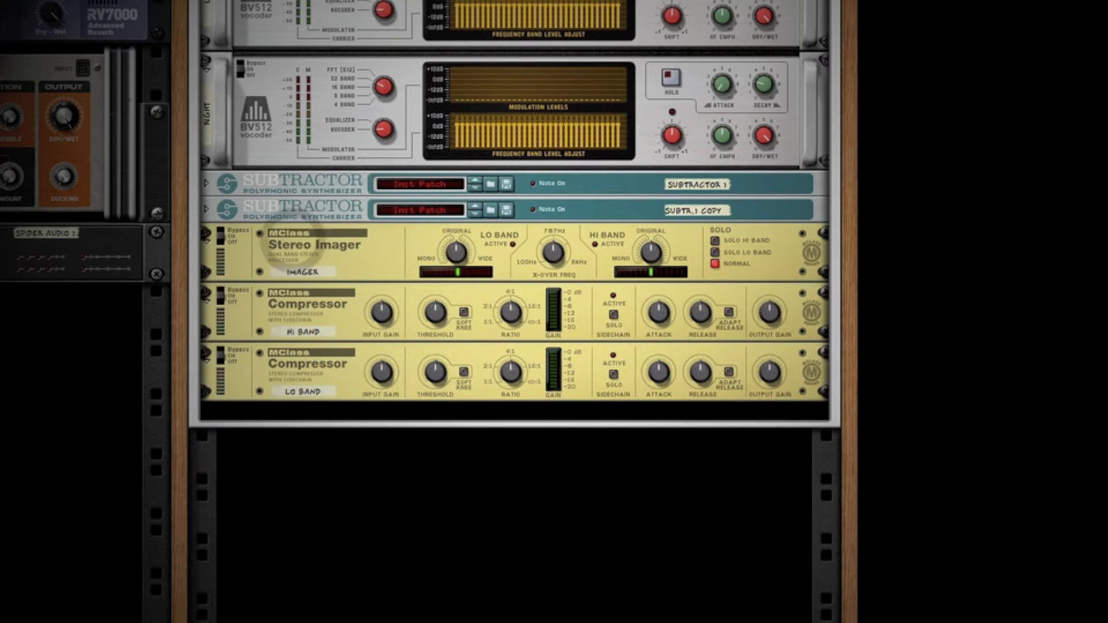
{"action": "left_click_drag", "start_coordinate": [259, 330], "coordinate": [256, 245]}
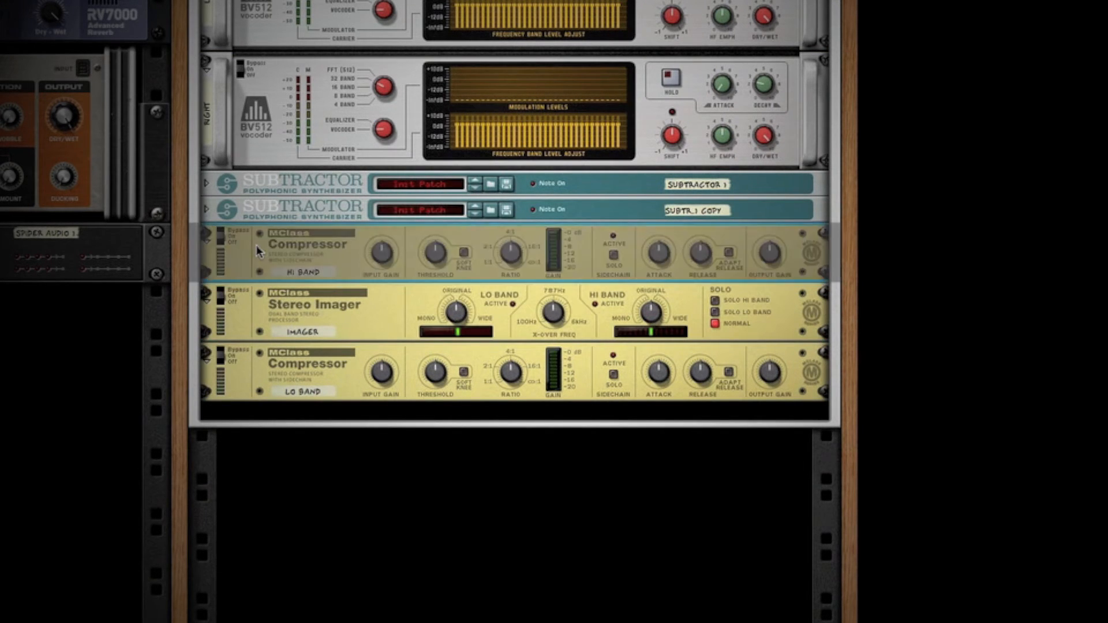
Step: Lower the stereo imager's crossover frequency to about 247 Hz
{"action": "left_click", "coordinate": [387, 325]}
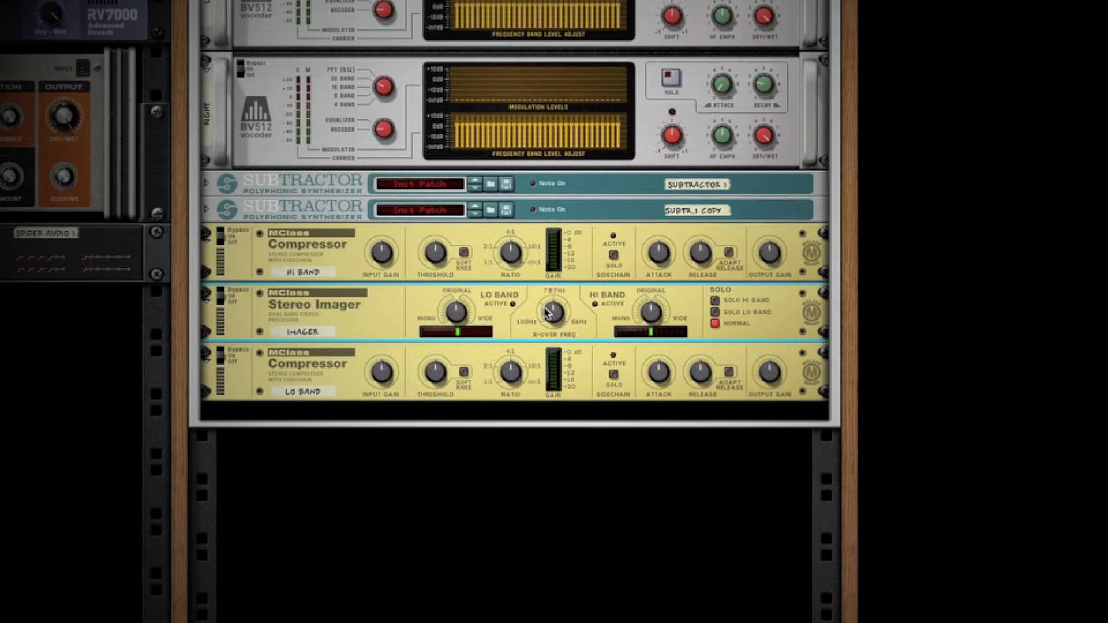
{"action": "left_click_drag", "start_coordinate": [553, 316], "coordinate": [552, 328]}
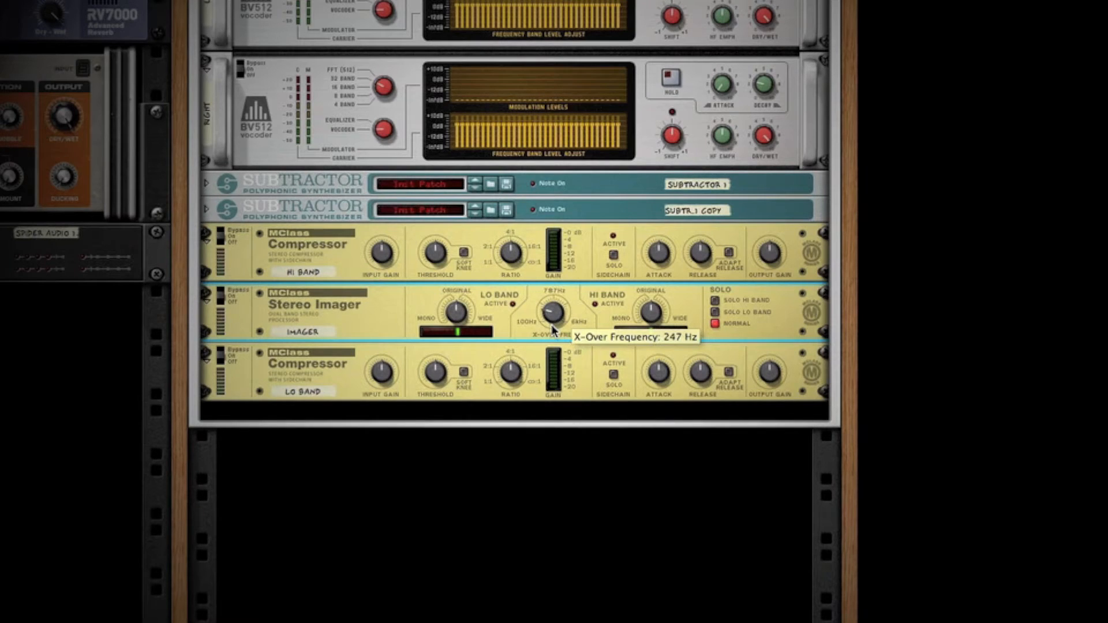
{"action": "left_click_drag", "start_coordinate": [553, 324], "coordinate": [551, 316]}
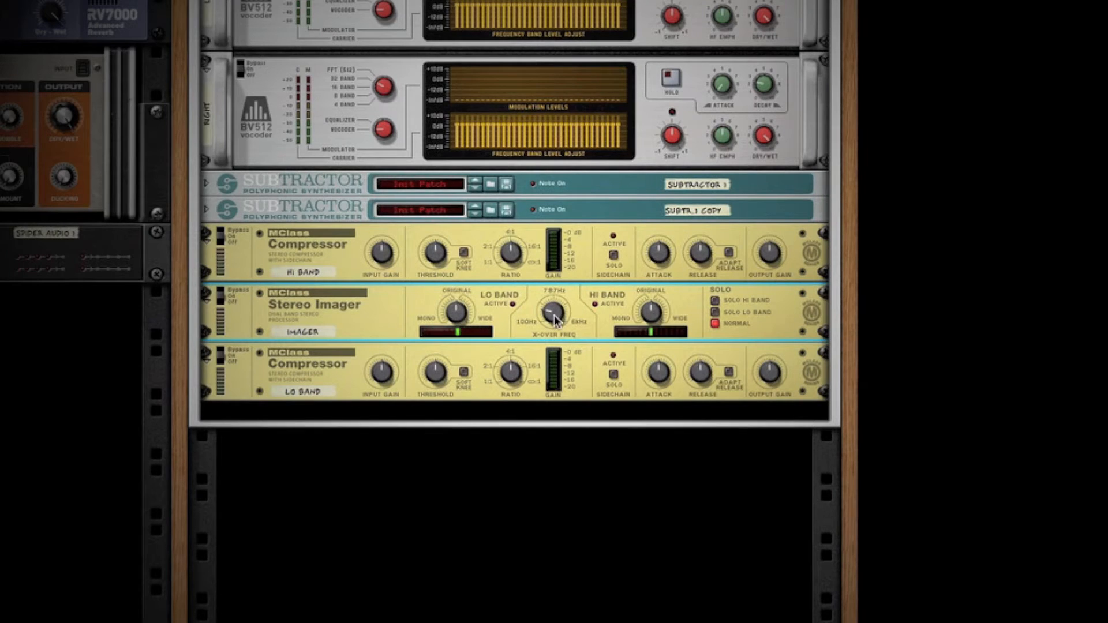
{"action": "mouse_move", "coordinate": [554, 319]}
Step: Route the imager's main output through the Hi Band compressor to mixer channel 3, and its separate output through Lo Band to channel 2
{"action": "key", "text": "Tab"}
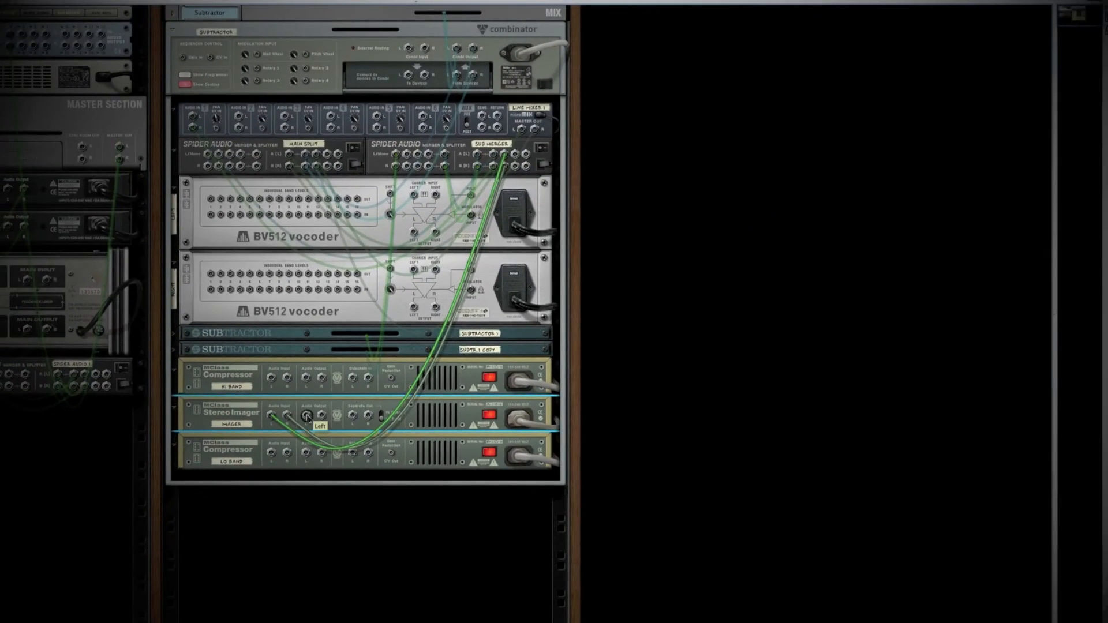
{"action": "left_click_drag", "start_coordinate": [357, 372], "coordinate": [357, 373]}
{"action": "left_click_drag", "start_coordinate": [307, 417], "coordinate": [284, 116]}
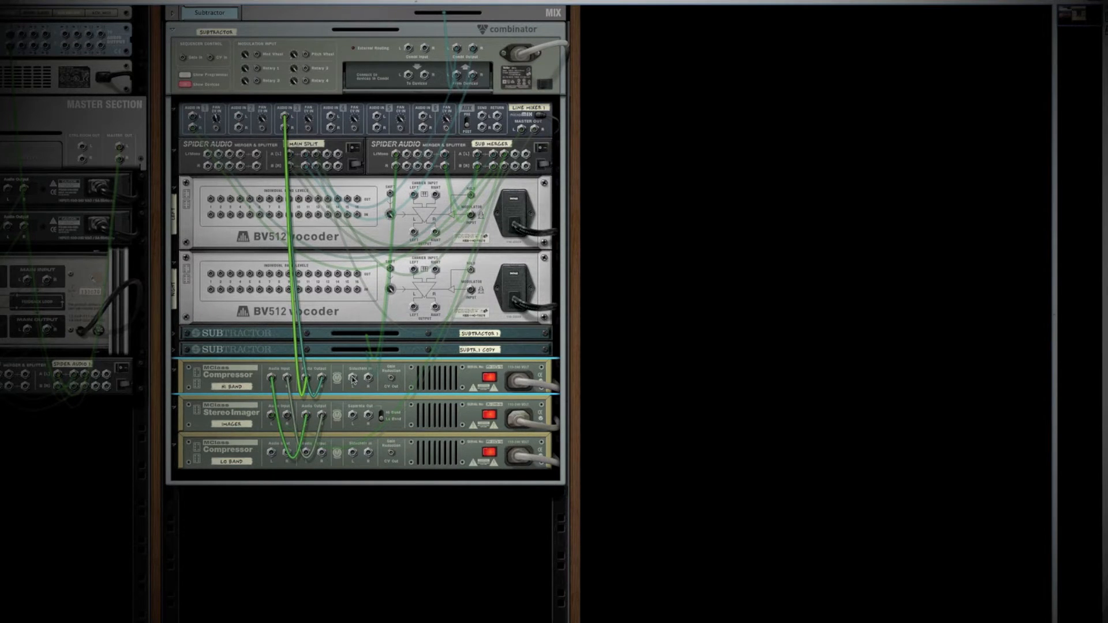
{"action": "left_click_drag", "start_coordinate": [352, 416], "coordinate": [238, 116]}
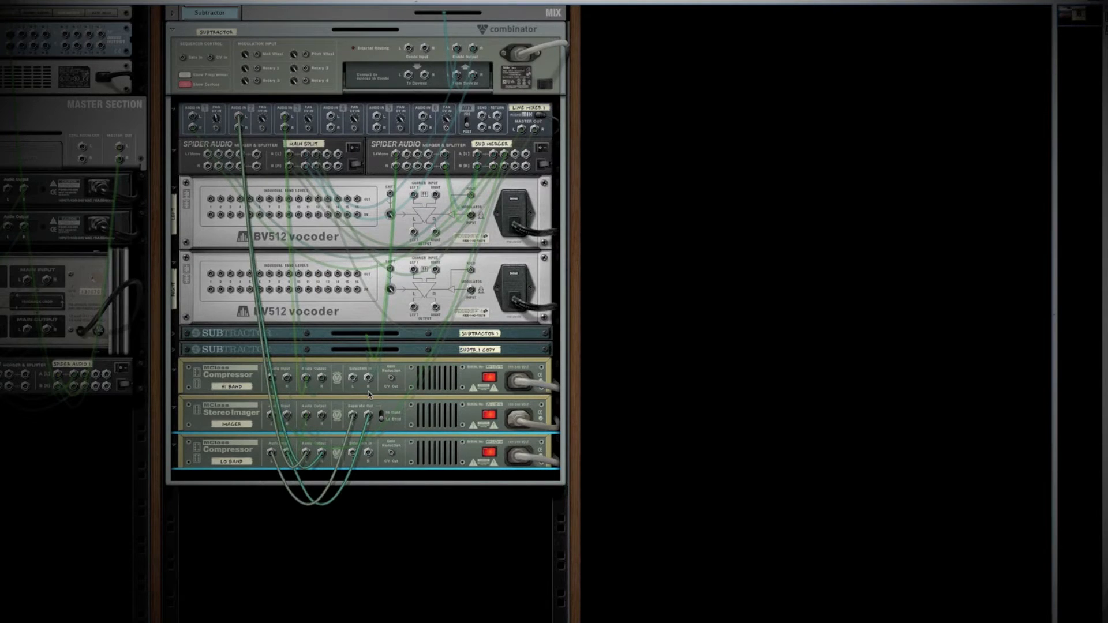
Step: Set the line mixer's Hi Band channel level to 78 and solo the Lo Band channel
{"action": "key", "text": "Tab"}
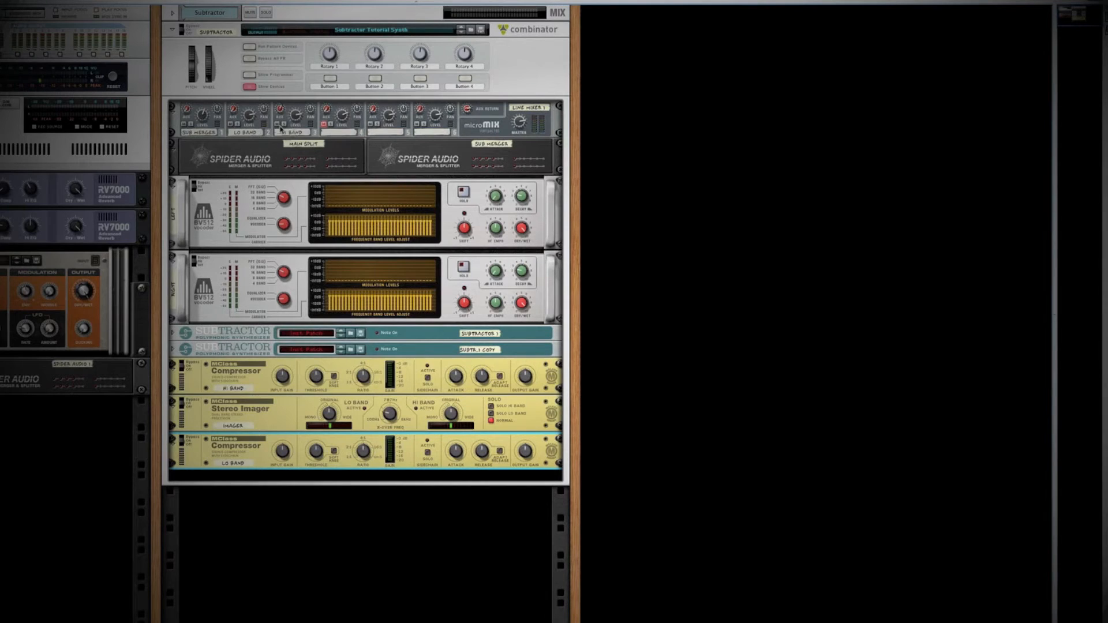
{"action": "left_click", "coordinate": [295, 115]}
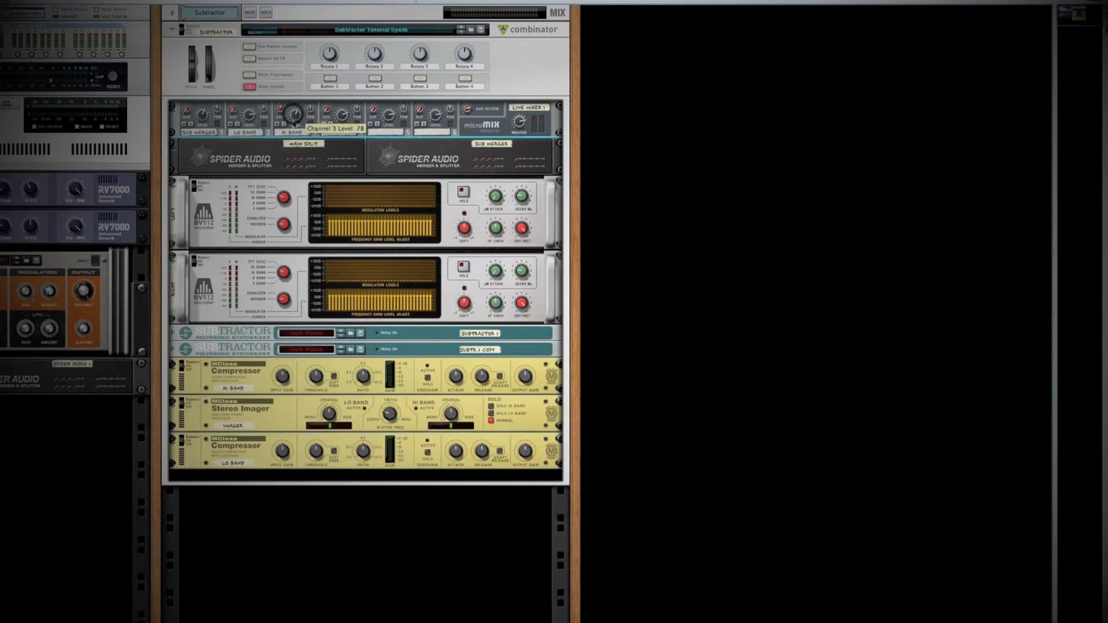
{"action": "mouse_move", "coordinate": [250, 122]}
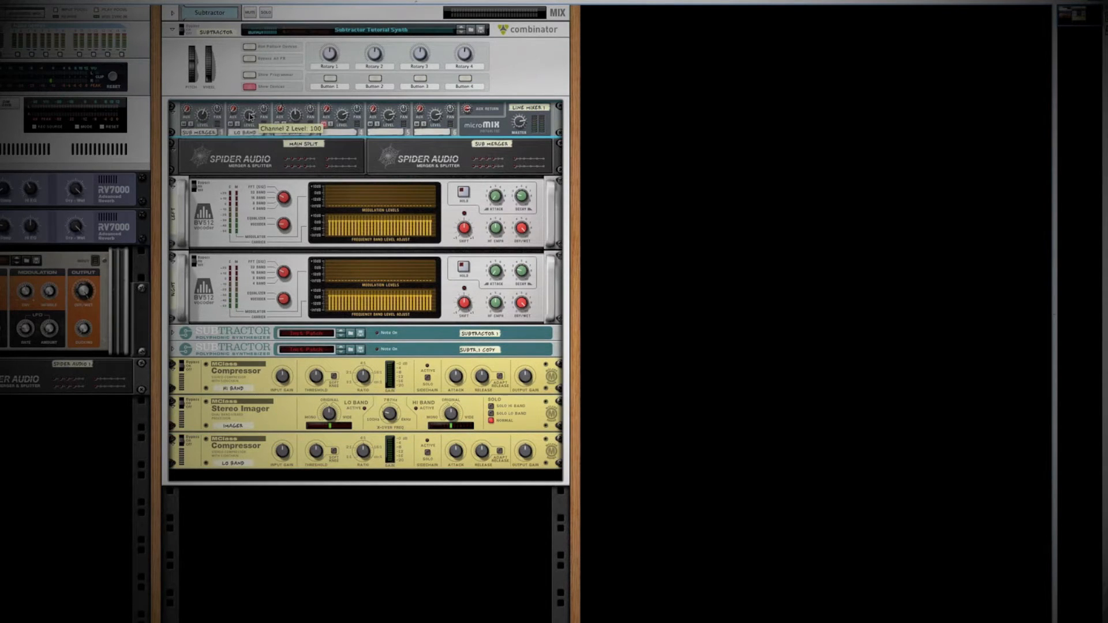
{"action": "left_click_drag", "start_coordinate": [249, 125], "coordinate": [250, 127]}
{"action": "left_click", "coordinate": [238, 124]}
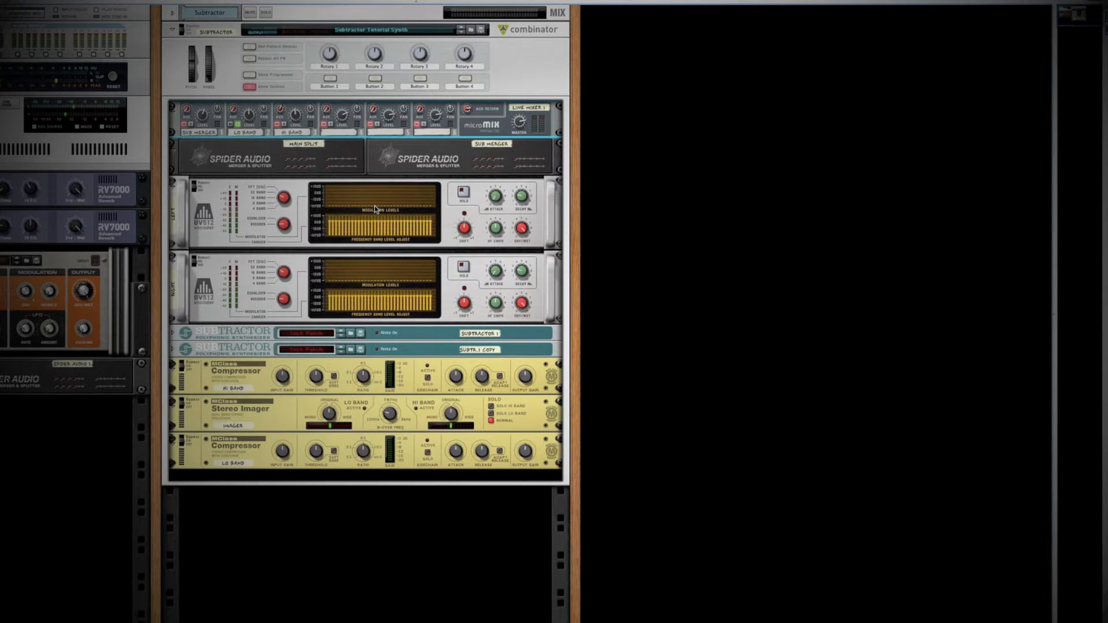
Step: Narrow the stereo imager's low-band width toward mono while auditioning the soloed Lo Band channel
{"action": "mouse_move", "coordinate": [325, 420]}
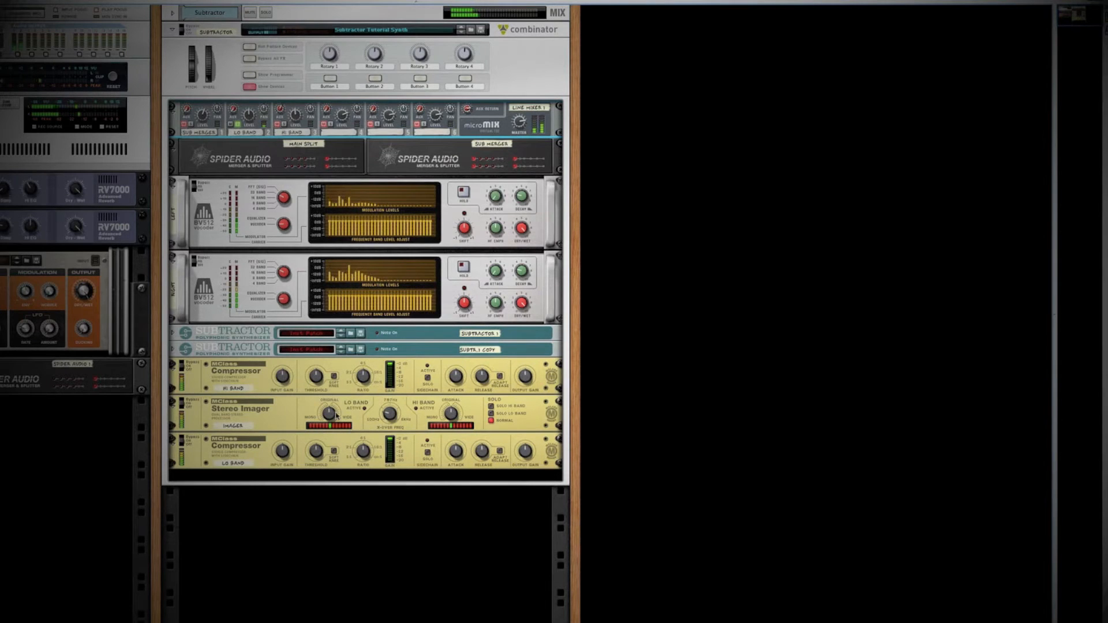
{"action": "left_click_drag", "start_coordinate": [330, 413], "coordinate": [331, 428]}
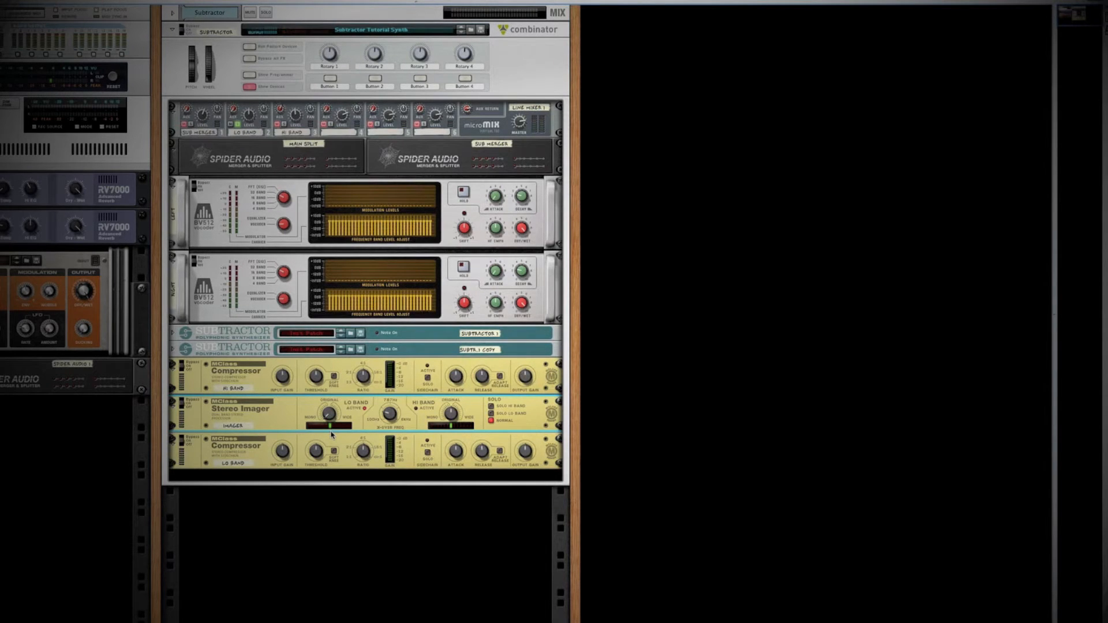
{"action": "mouse_move", "coordinate": [326, 426]}
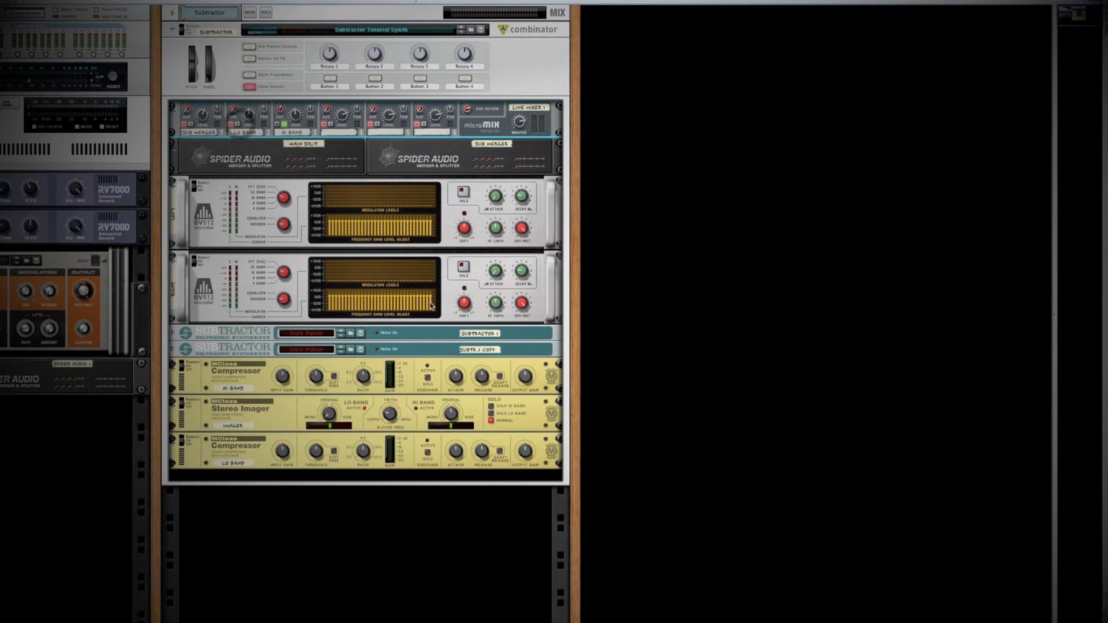
Step: Play the soloed Hi Band channel and adjust the stereo imager's high-band width
{"action": "key", "text": "space"}
{"action": "left_click", "coordinate": [452, 415]}
{"action": "mouse_move", "coordinate": [453, 420]}
{"action": "left_mouse_down"}
{"action": "mouse_move", "coordinate": [454, 388]}
{"action": "mouse_move", "coordinate": [456, 420]}
{"action": "left_mouse_up"}
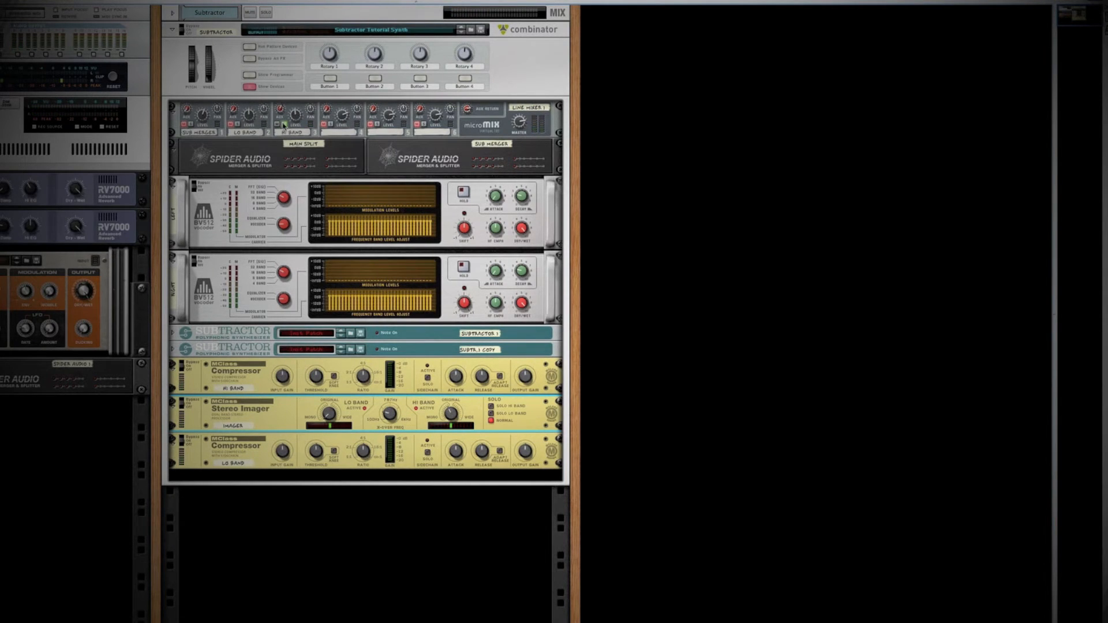
Step: Solo the Lo Band mixer channel and adjust the Lo Band compressor's threshold, ratio, attack and release
{"action": "left_click", "coordinate": [238, 123]}
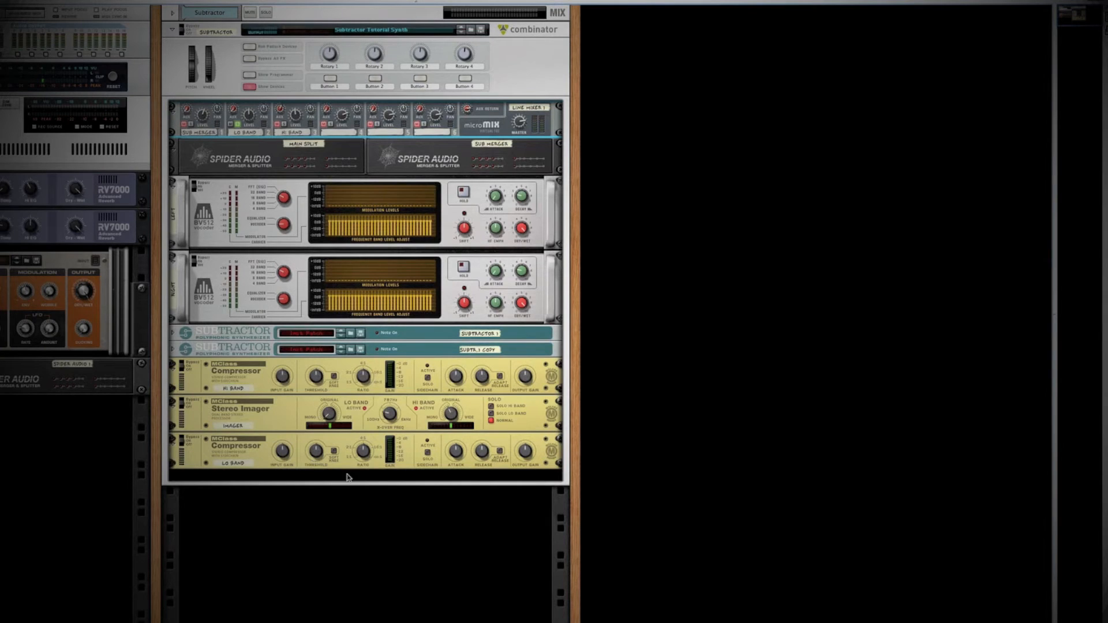
{"action": "left_click", "coordinate": [317, 454]}
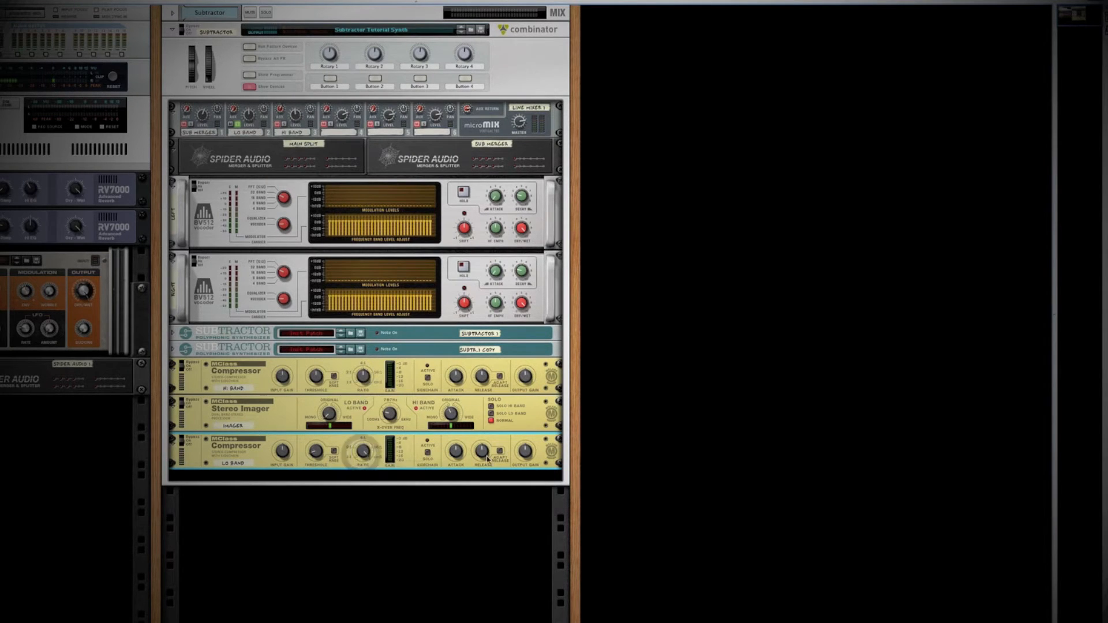
{"action": "left_click_drag", "start_coordinate": [461, 454], "coordinate": [470, 397]}
{"action": "left_click", "coordinate": [389, 415]}
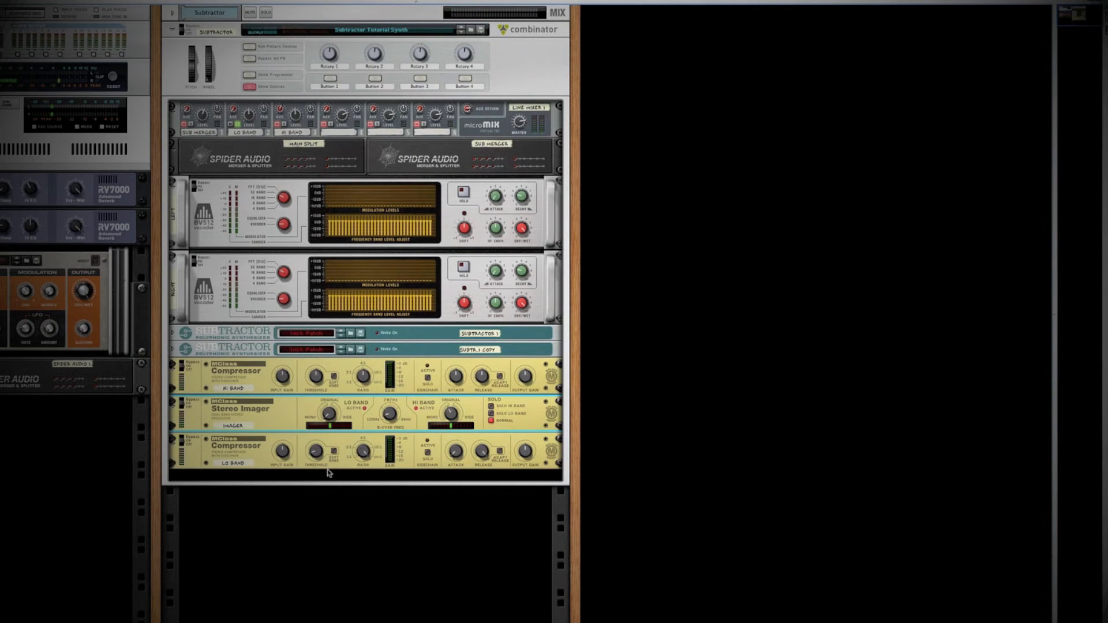
{"action": "left_click_drag", "start_coordinate": [316, 455], "coordinate": [379, 454]}
{"action": "left_click_drag", "start_coordinate": [454, 455], "coordinate": [454, 442]}
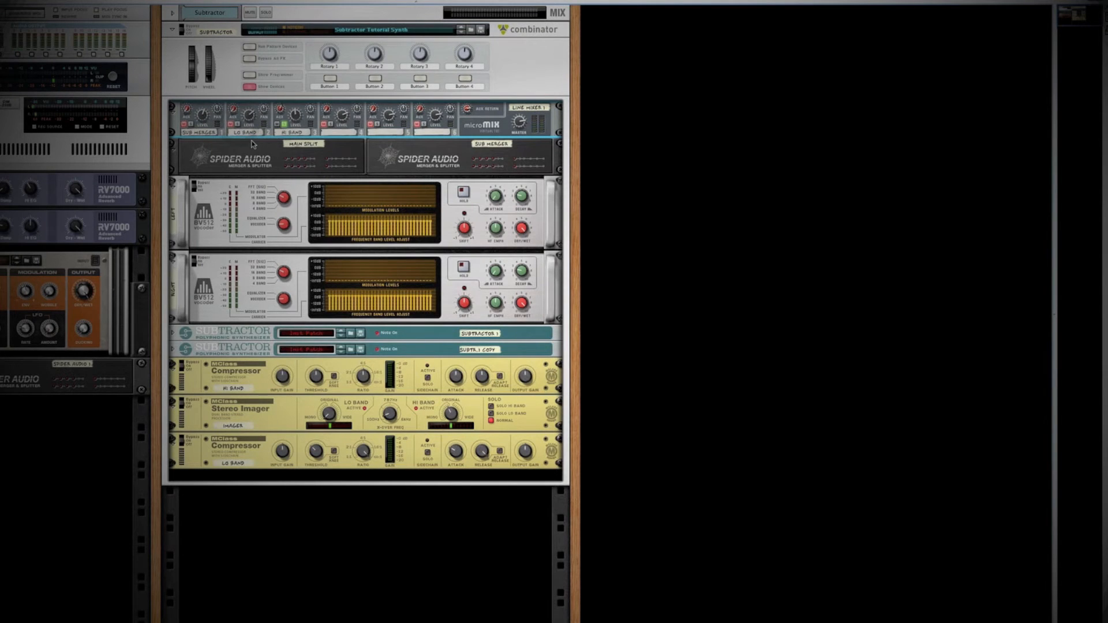
Step: Play the soloed Hi Band channel repeatedly and adjust the Hi Band compressor's threshold by its gain-reduction meter
{"action": "key", "text": "space"}
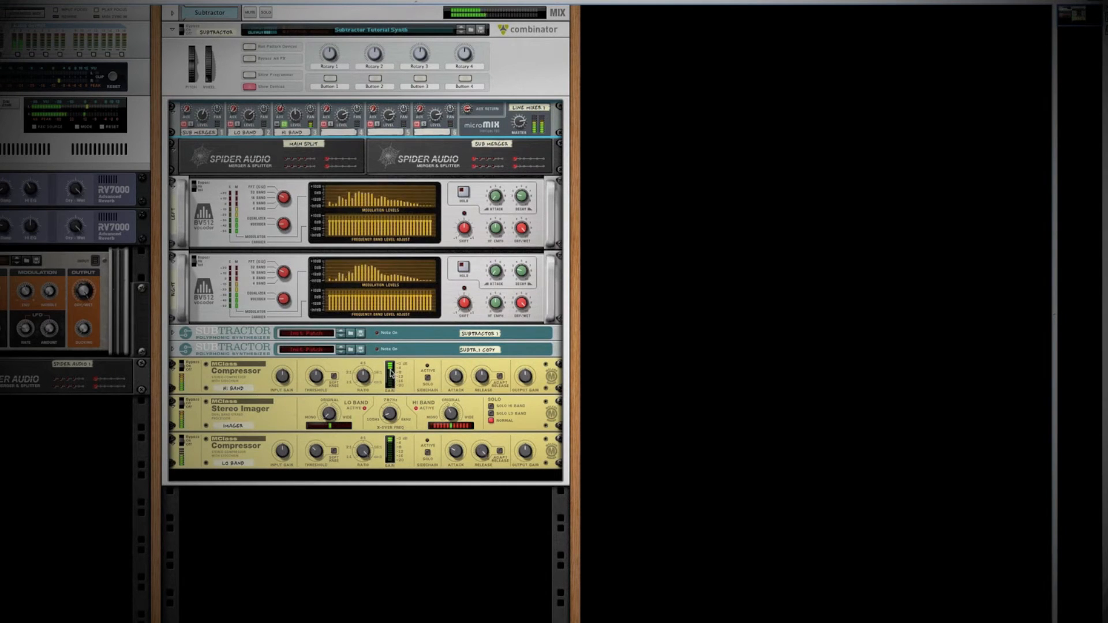
{"action": "key", "text": "space"}
{"action": "key", "text": "space"}
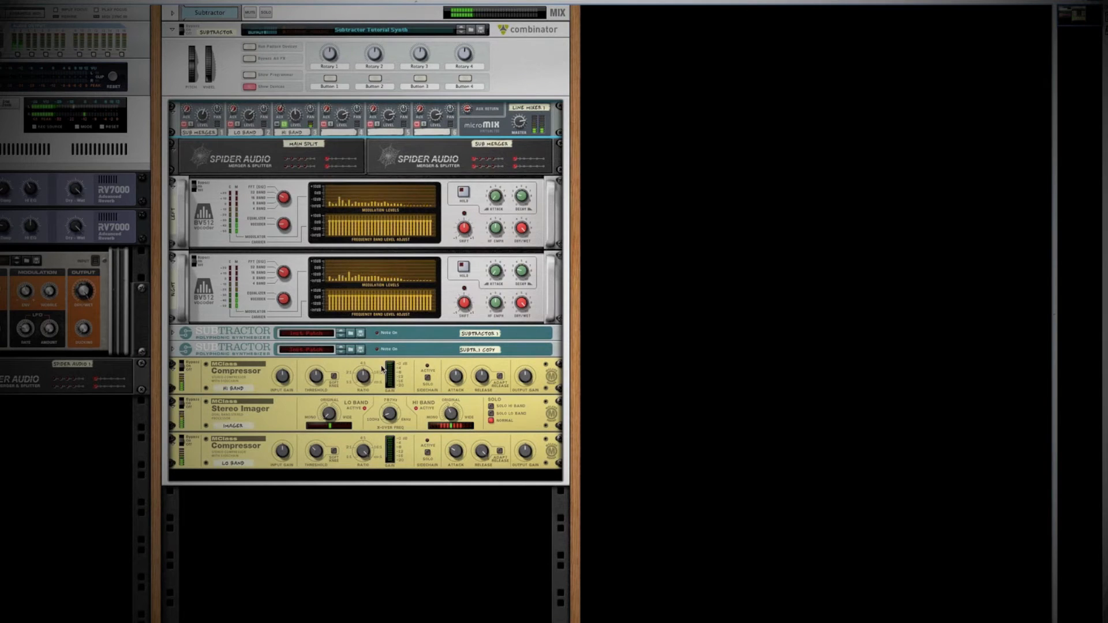
{"action": "key", "text": "space"}
{"action": "left_click", "coordinate": [316, 377]}
{"action": "key", "text": "space"}
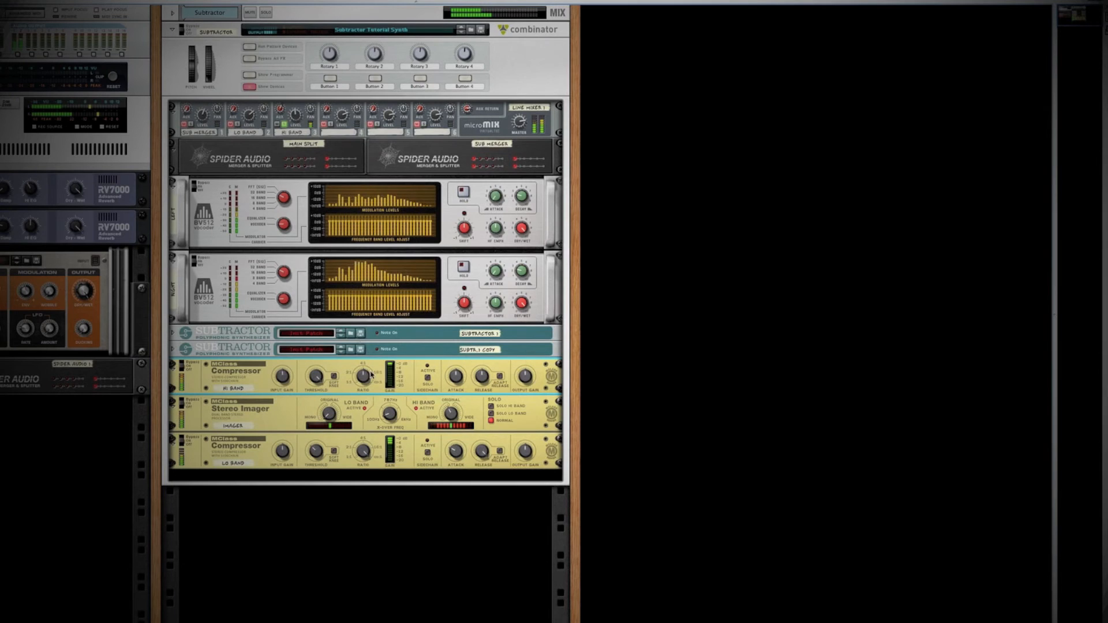
{"action": "mouse_move", "coordinate": [378, 374]}
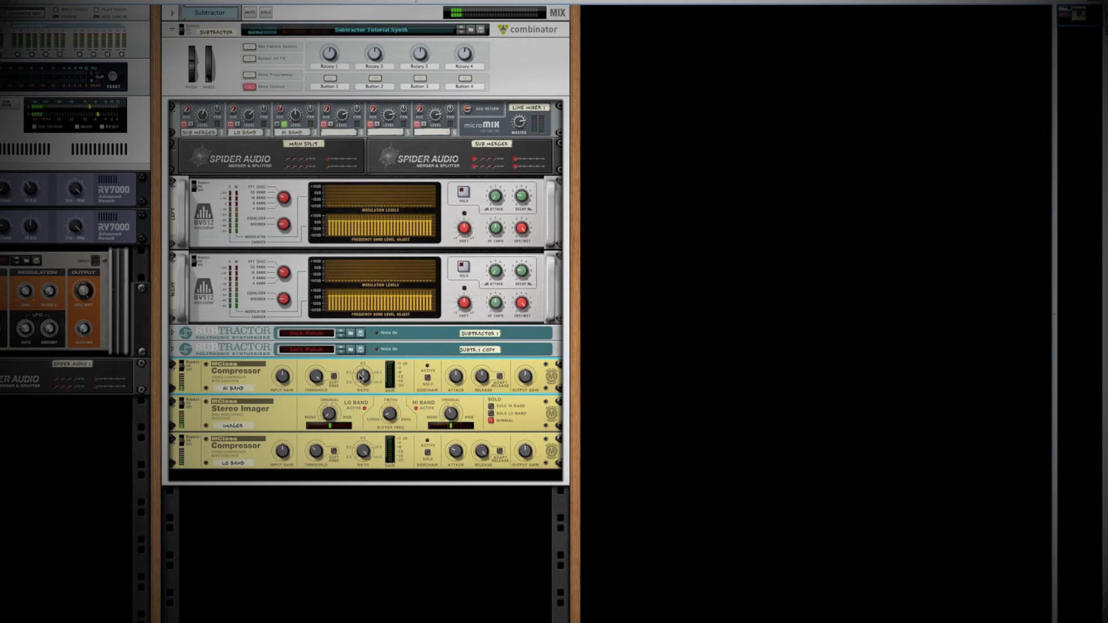
{"action": "left_click_drag", "start_coordinate": [317, 377], "coordinate": [320, 398]}
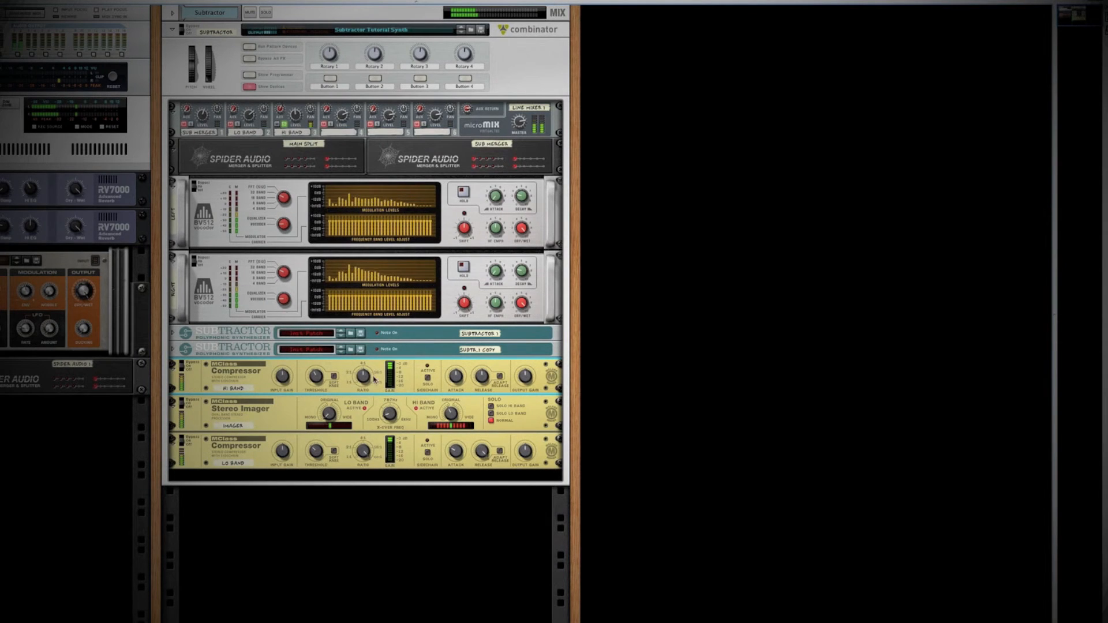
Step: Adjust the Hi Band compressor's ratio, then add a Scream 4 Distortion after that compressor and name it Hi Band
{"action": "left_click", "coordinate": [365, 378]}
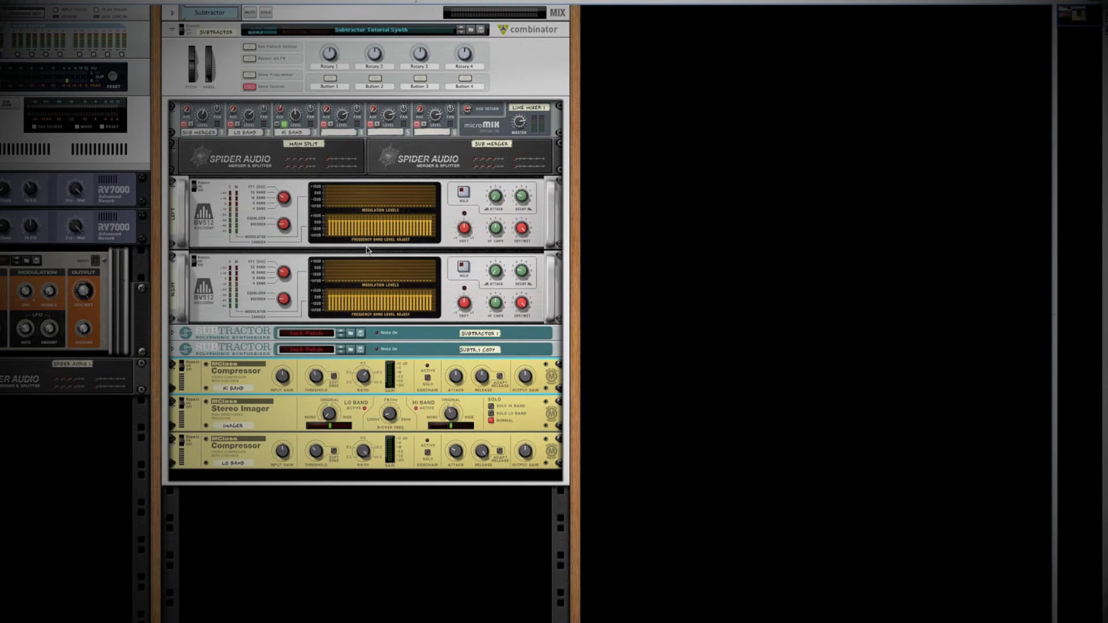
{"action": "right_click", "coordinate": [234, 382]}
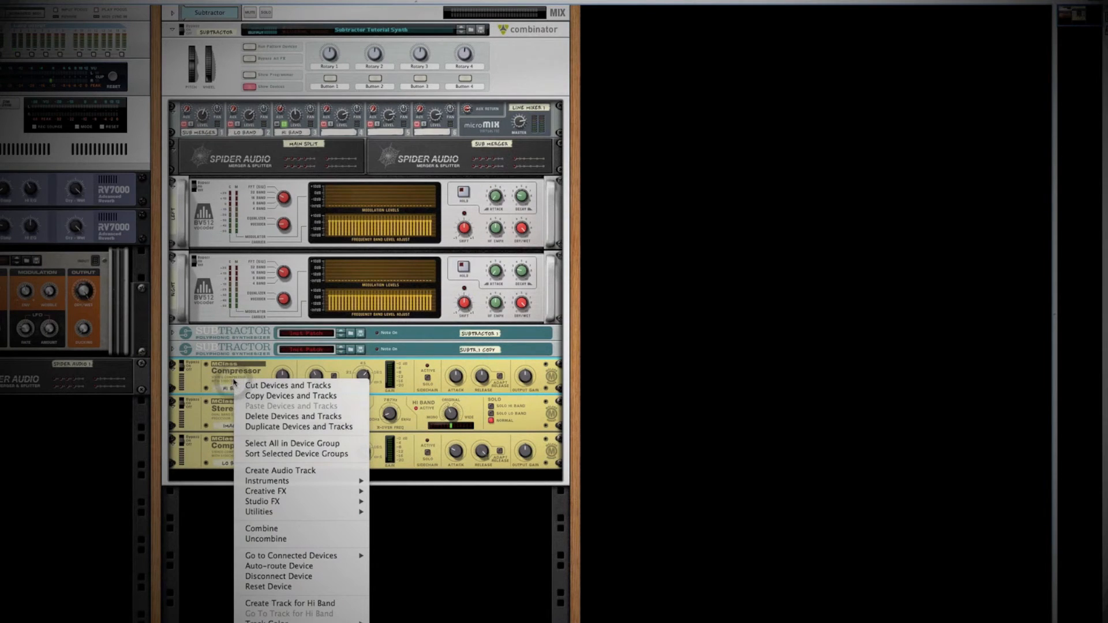
{"action": "mouse_move", "coordinate": [280, 492]}
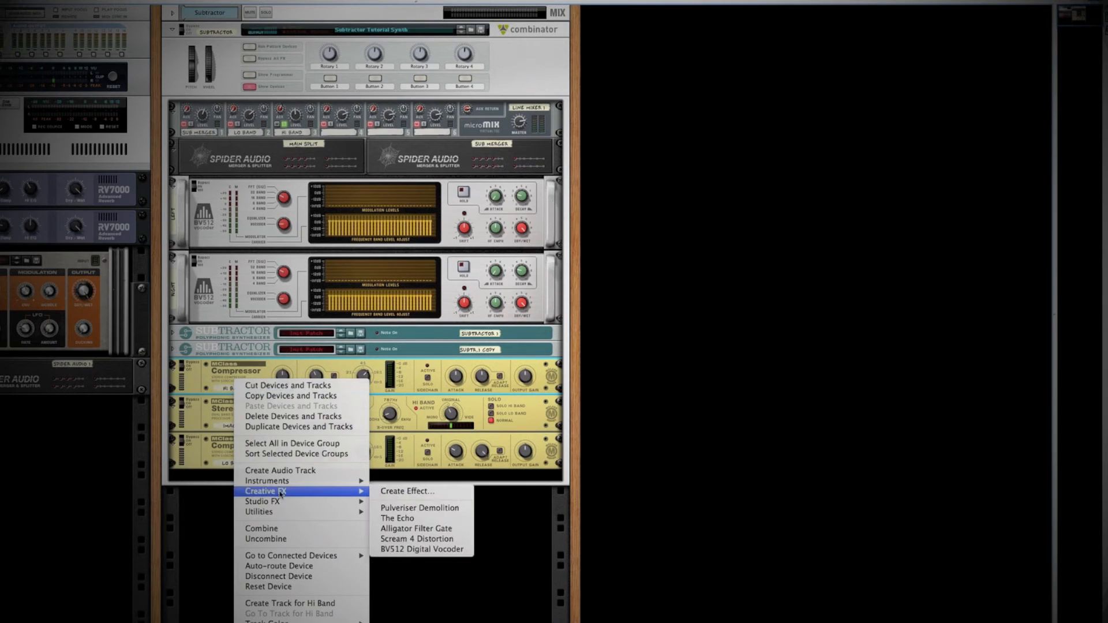
{"action": "left_click", "coordinate": [422, 540]}
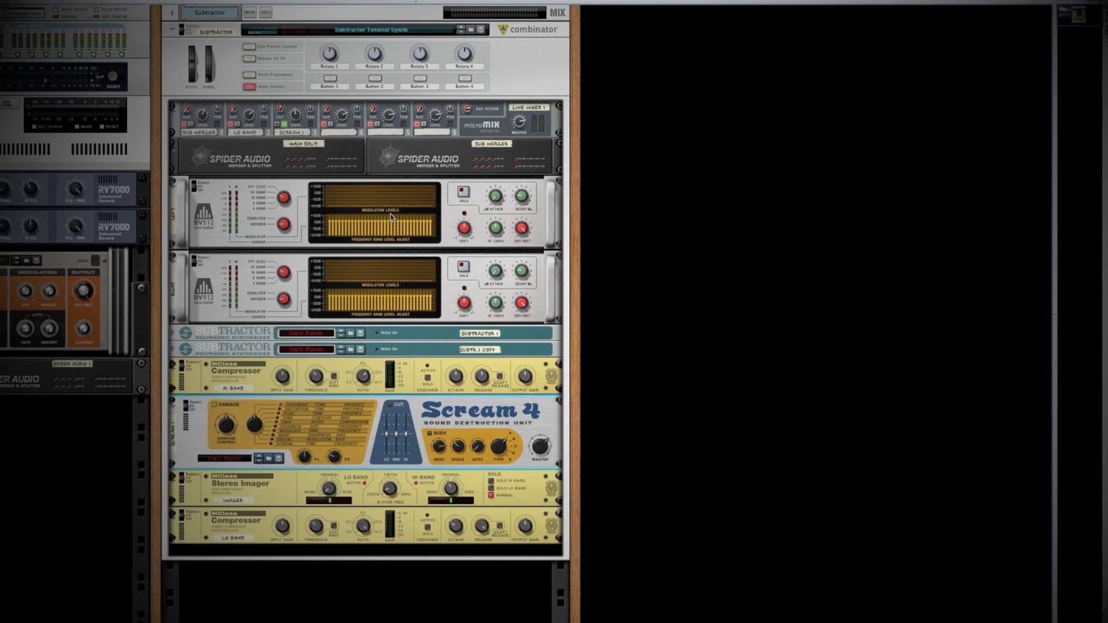
{"action": "double_click", "coordinate": [174, 439]}
{"action": "type", "text": "Hi Ba"}
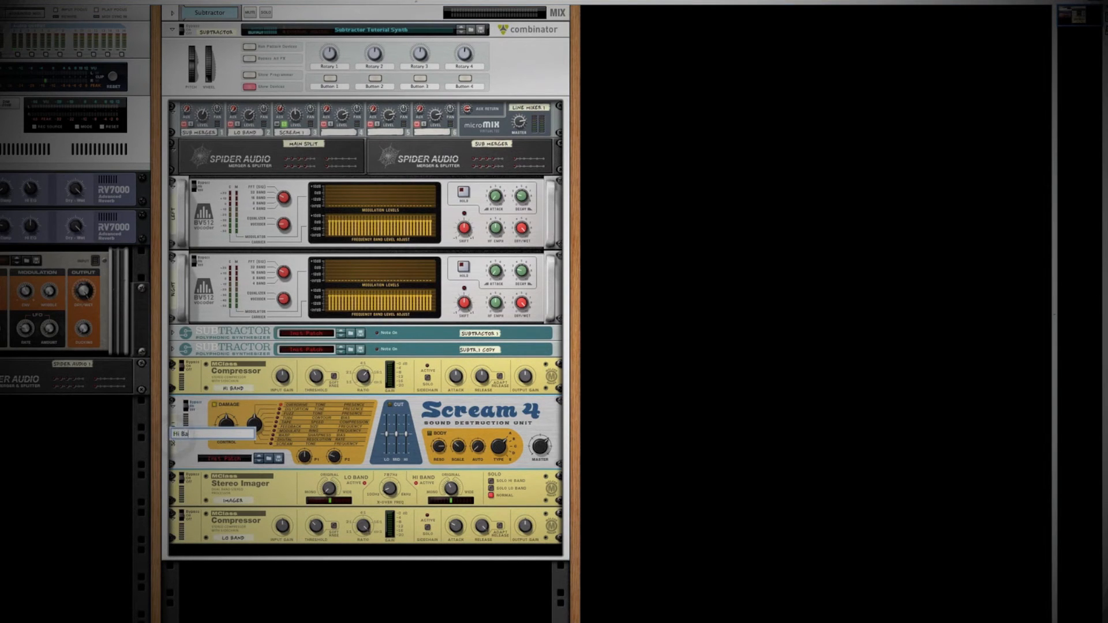
{"action": "type", "text": "nd"}
{"action": "key", "text": "Return"}
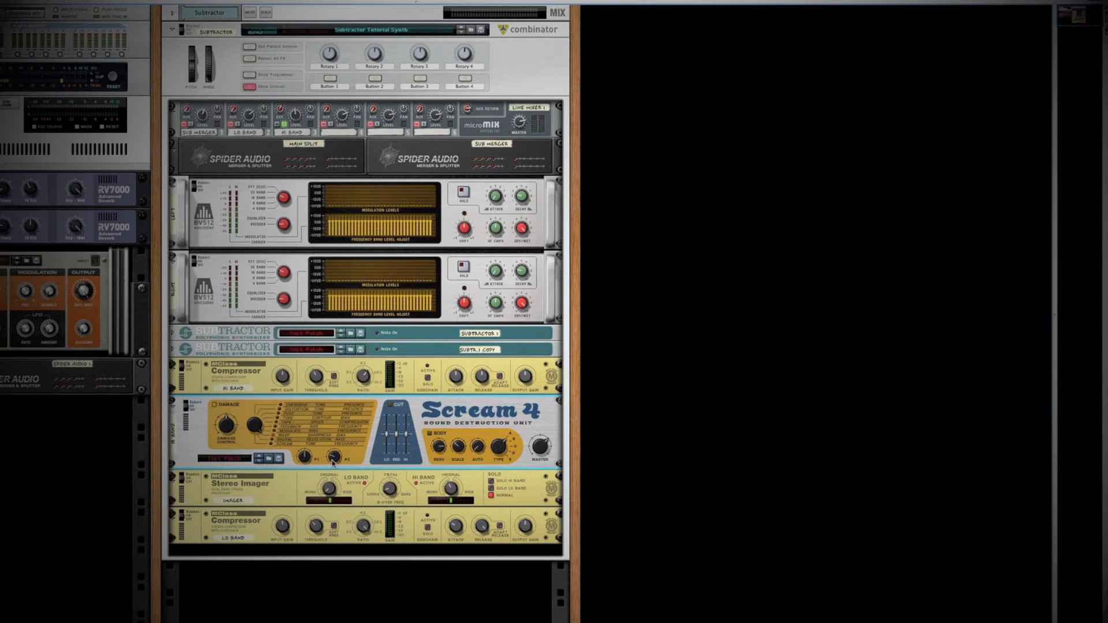
Step: Adjust the Scream 4's P2 and P1 damage parameters while playing the soloed Hi Band channel
{"action": "mouse_move", "coordinate": [333, 462]}
{"action": "left_mouse_down"}
{"action": "mouse_move", "coordinate": [335, 436]}
{"action": "mouse_move", "coordinate": [336, 460]}
{"action": "left_mouse_up"}
{"action": "mouse_move", "coordinate": [304, 461]}
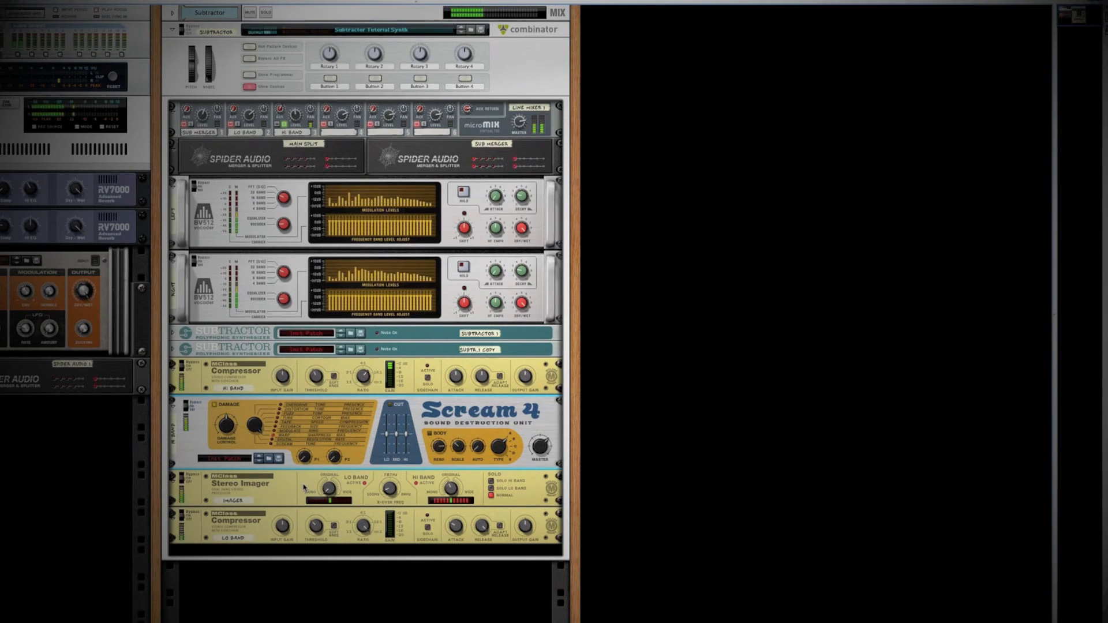
{"action": "left_click_drag", "start_coordinate": [306, 457], "coordinate": [309, 442]}
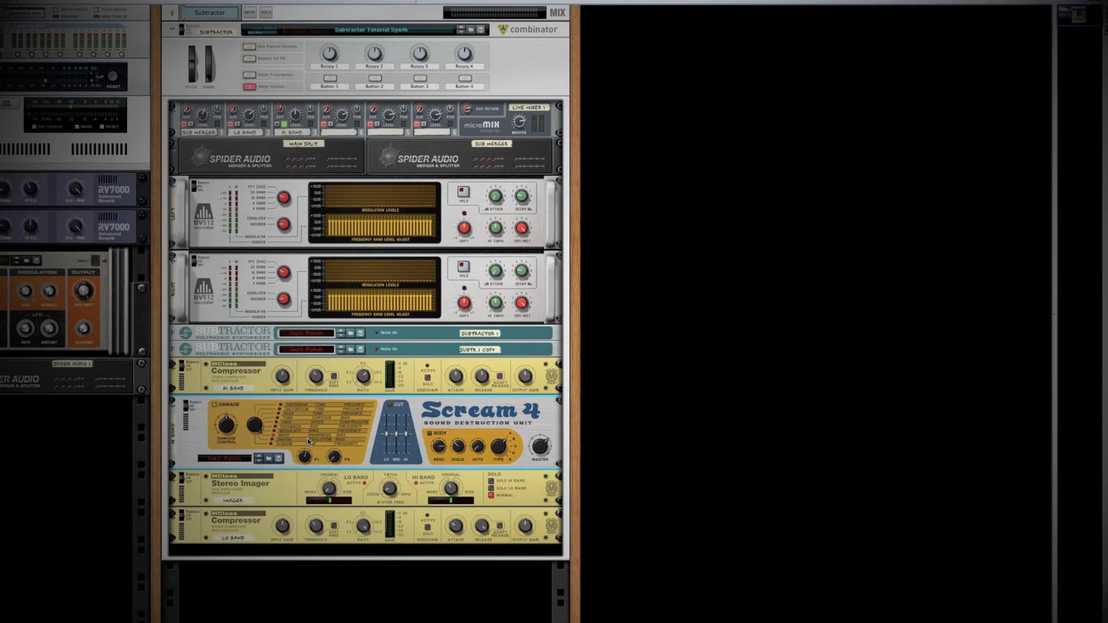
Step: Solo the Sub Merger and Lo Band channels alongside Hi Band, and balance the Lo Band and Hi Band levels
{"action": "left_click", "coordinate": [238, 125]}
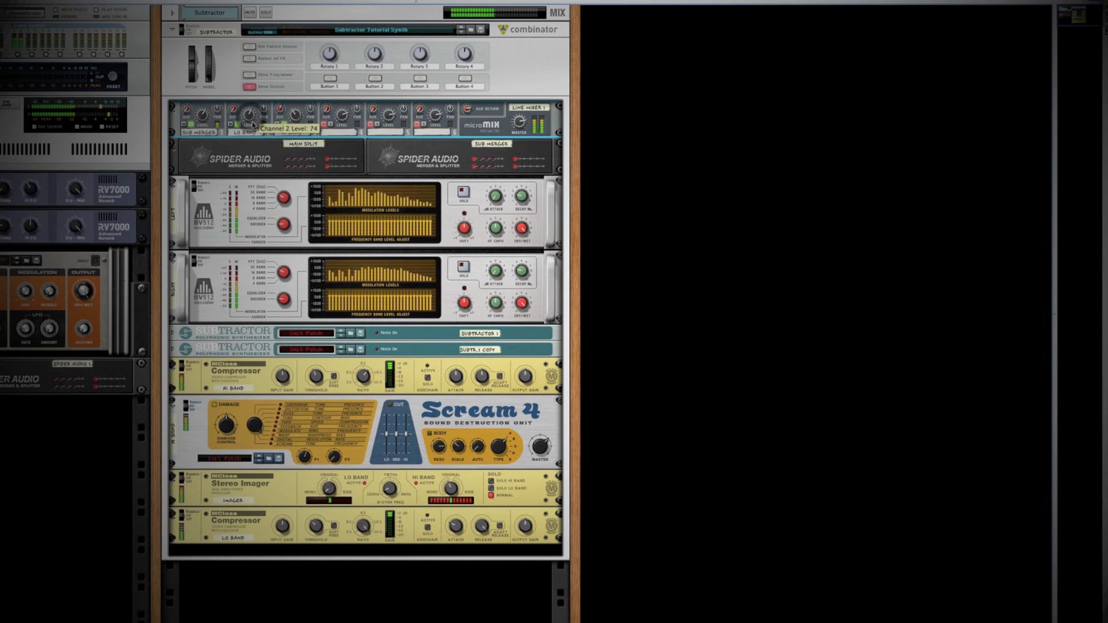
{"action": "left_click_drag", "start_coordinate": [296, 119], "coordinate": [297, 121]}
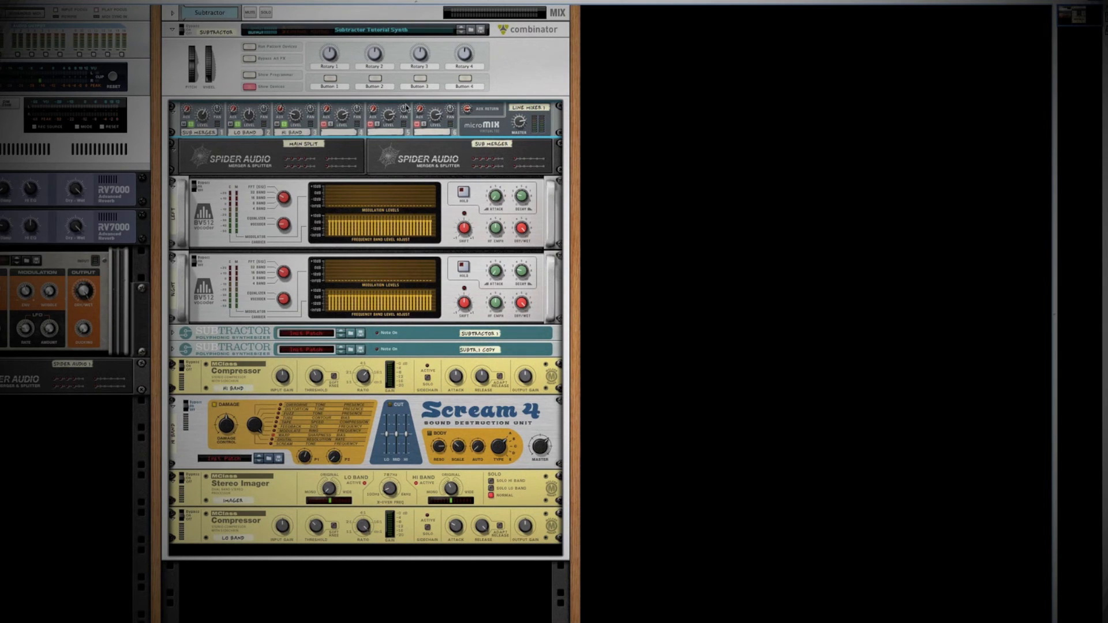
Step: Add a UN-16 Unison as the line mixer's aux effect and raise the Hi Band channel's aux send to 81
{"action": "right_click", "coordinate": [484, 112]}
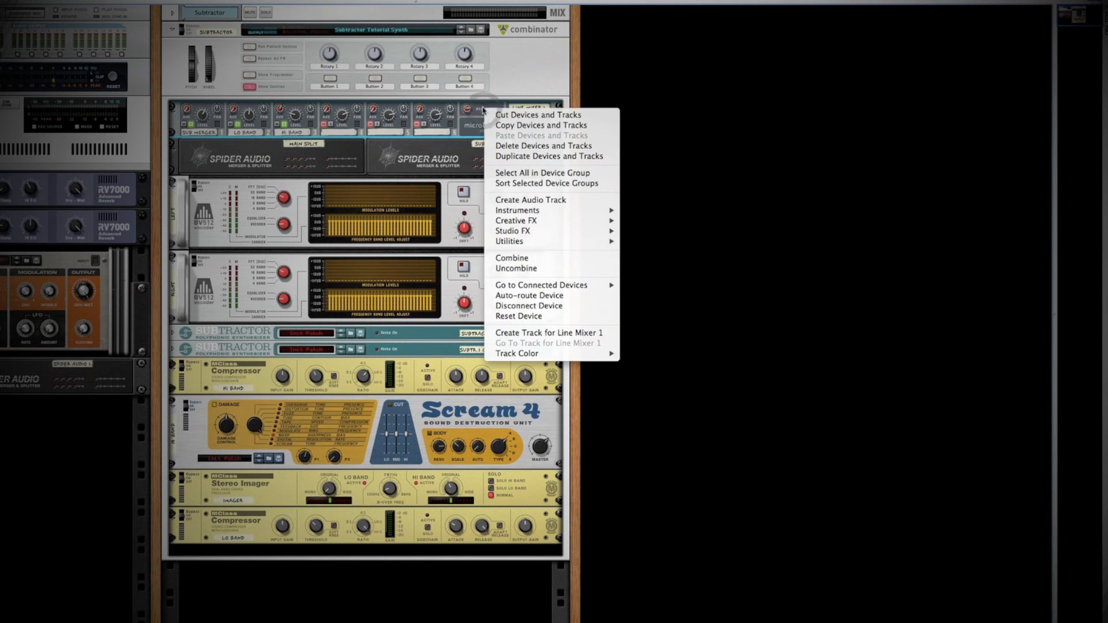
{"action": "mouse_move", "coordinate": [519, 231]}
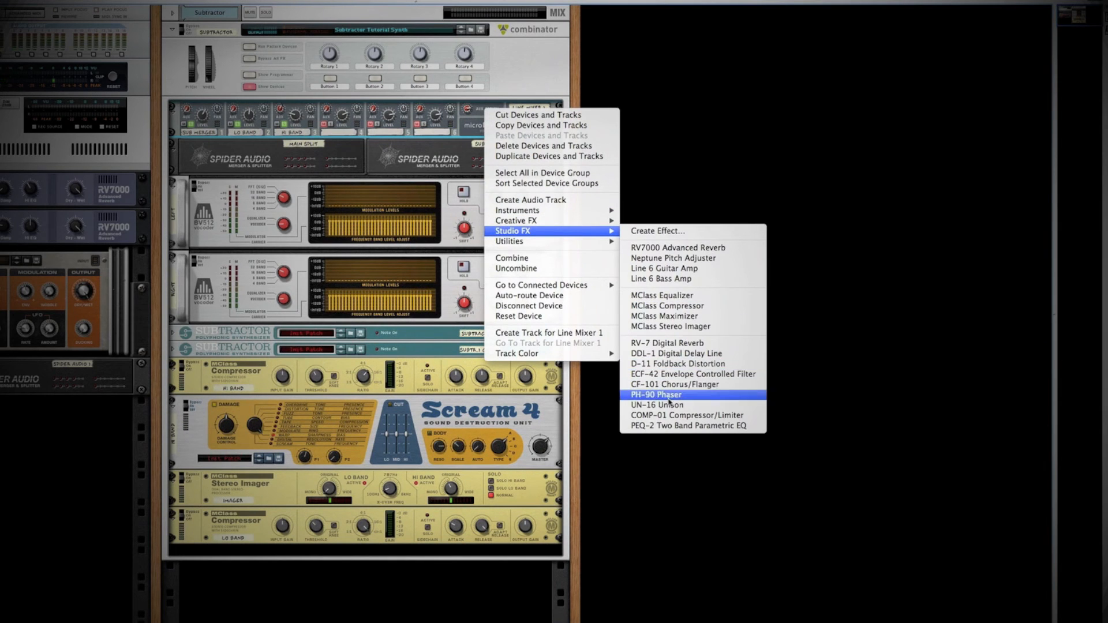
{"action": "left_click", "coordinate": [670, 407]}
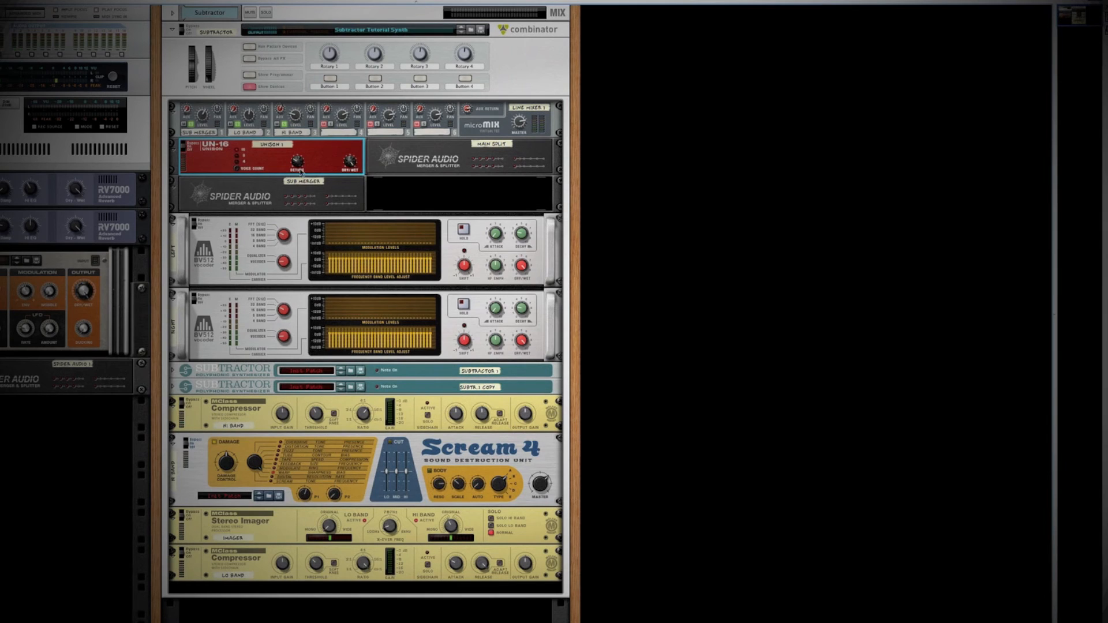
{"action": "mouse_move", "coordinate": [301, 163]}
{"action": "left_click", "coordinate": [280, 108]}
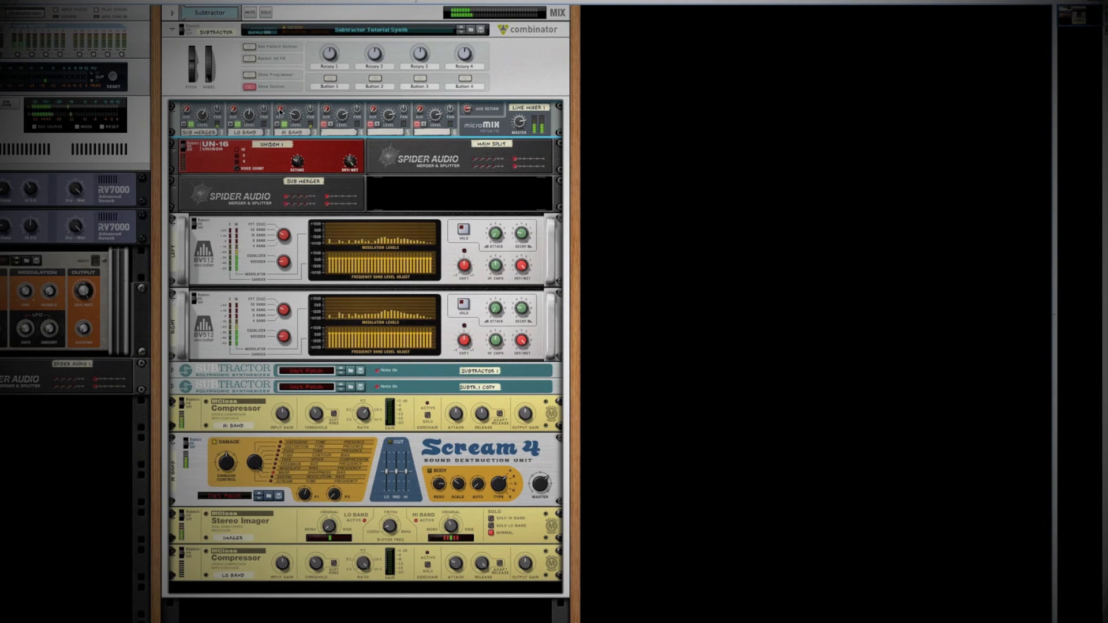
{"action": "mouse_move", "coordinate": [282, 107]}
{"action": "left_mouse_down"}
{"action": "mouse_move", "coordinate": [283, 87]}
{"action": "mouse_move", "coordinate": [280, 111]}
{"action": "left_mouse_up"}
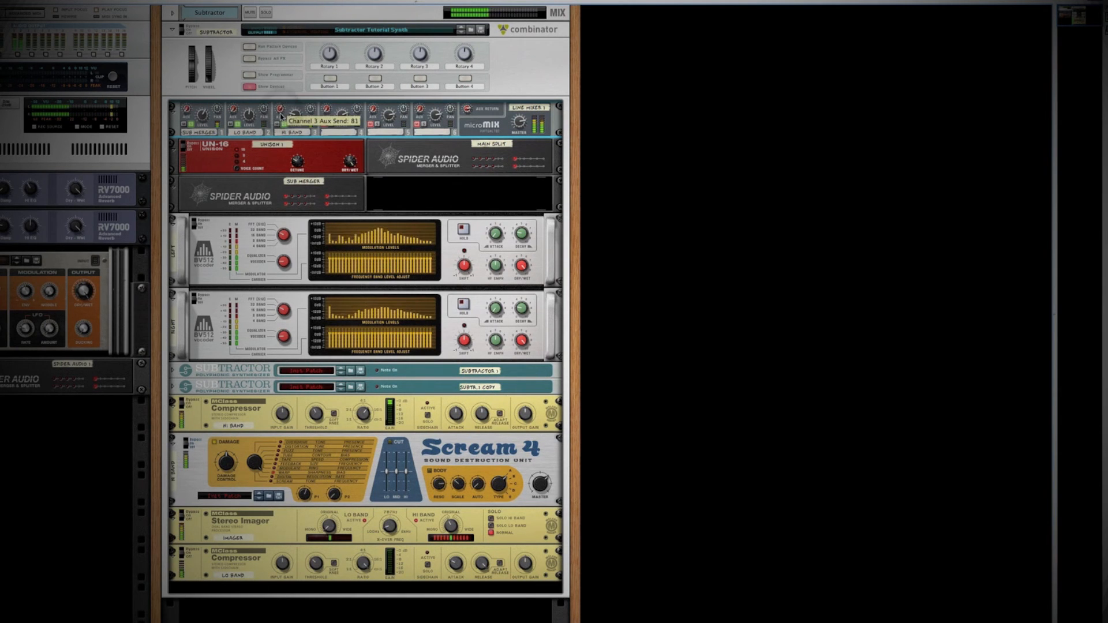
Step: Leave only the Hi Band channel soloed and set its aux send to the Unison to 79
{"action": "left_click", "coordinate": [237, 125]}
{"action": "left_click", "coordinate": [192, 124]}
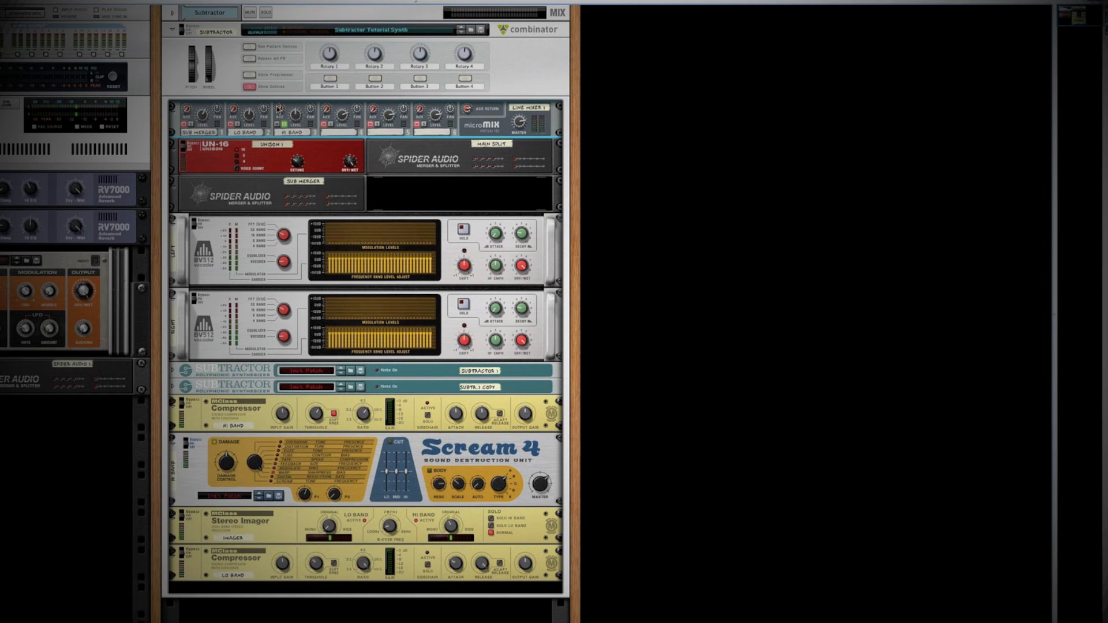
{"action": "left_click", "coordinate": [279, 108]}
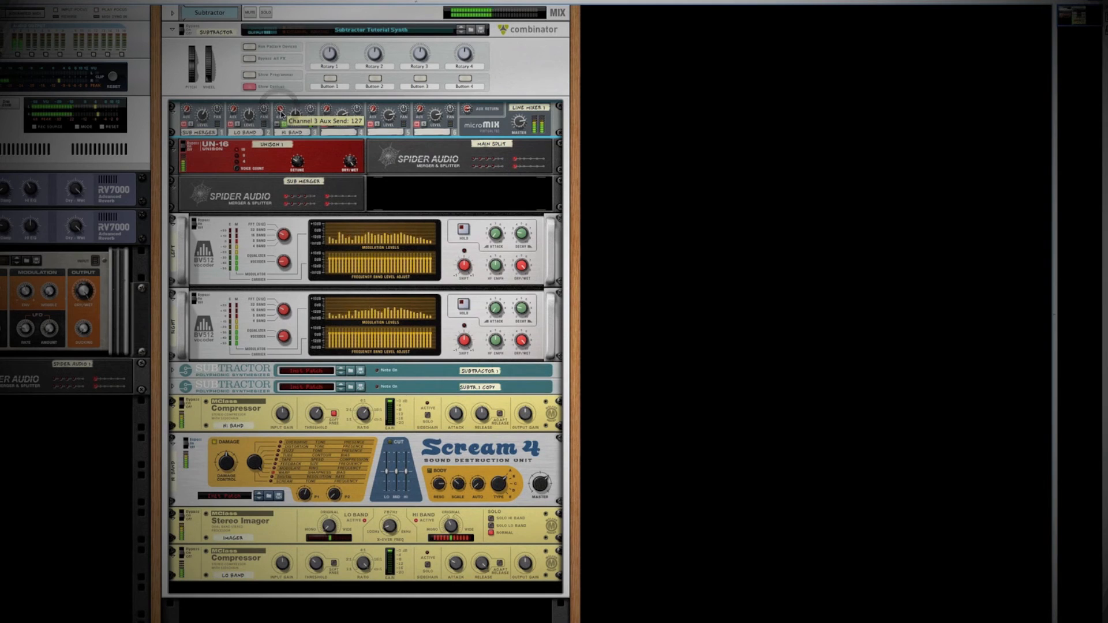
{"action": "left_click", "coordinate": [282, 111]}
{"action": "left_click_drag", "start_coordinate": [281, 111], "coordinate": [282, 123]}
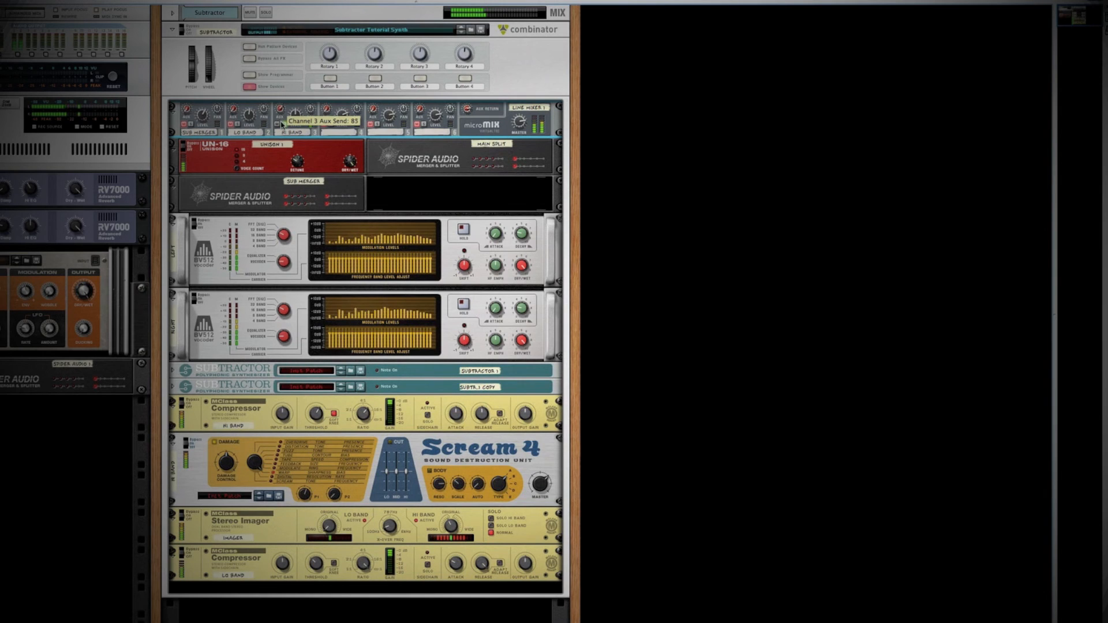
{"action": "left_click", "coordinate": [283, 124]}
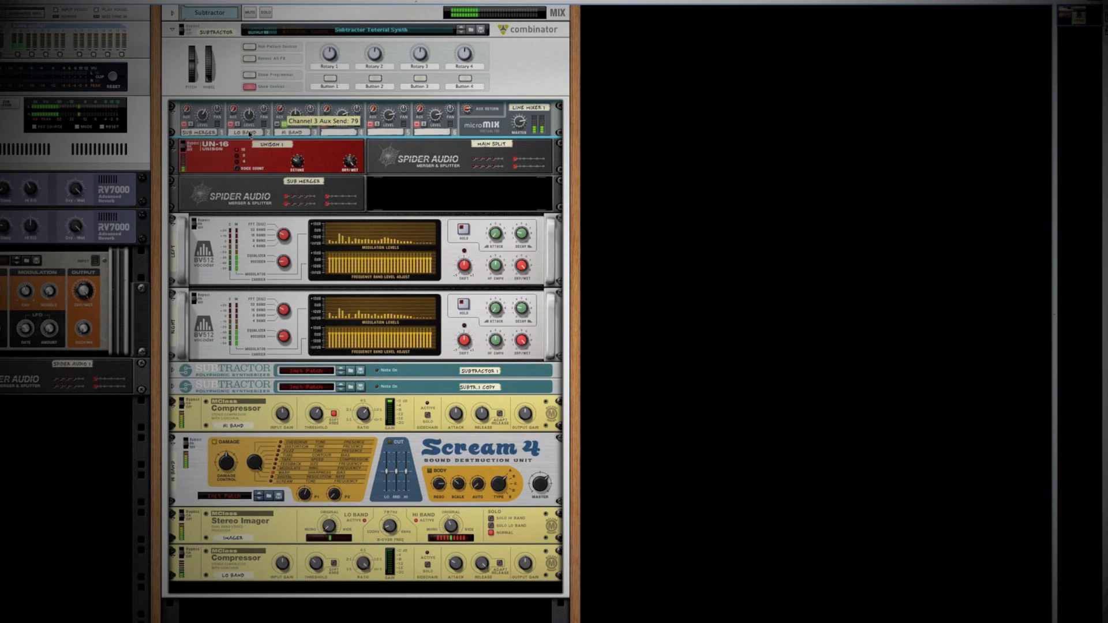
Step: Solo the Lo Band and Sub Merger channels again, rebalance the Lo Band level and set the Hi Band level to 42
{"action": "left_click", "coordinate": [236, 124]}
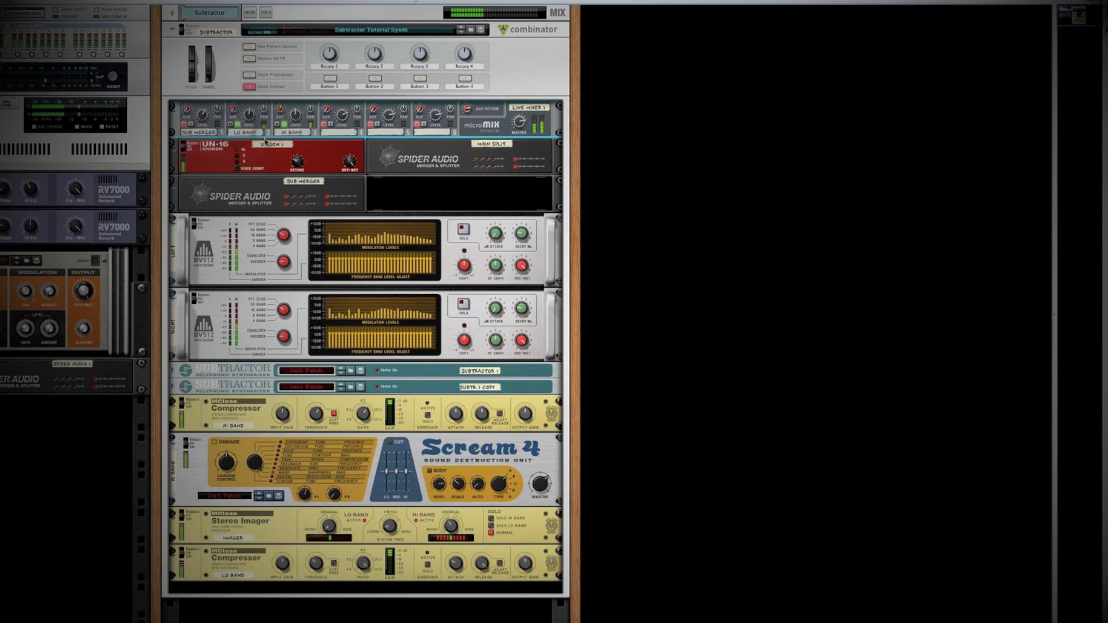
{"action": "left_click", "coordinate": [191, 124]}
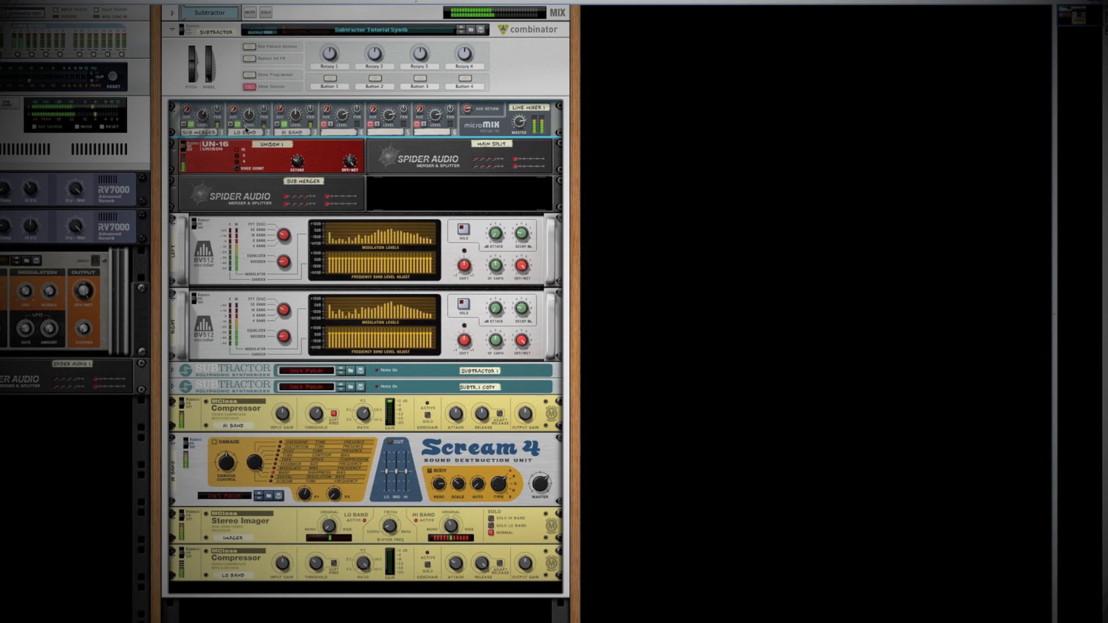
{"action": "left_click_drag", "start_coordinate": [249, 115], "coordinate": [295, 122]}
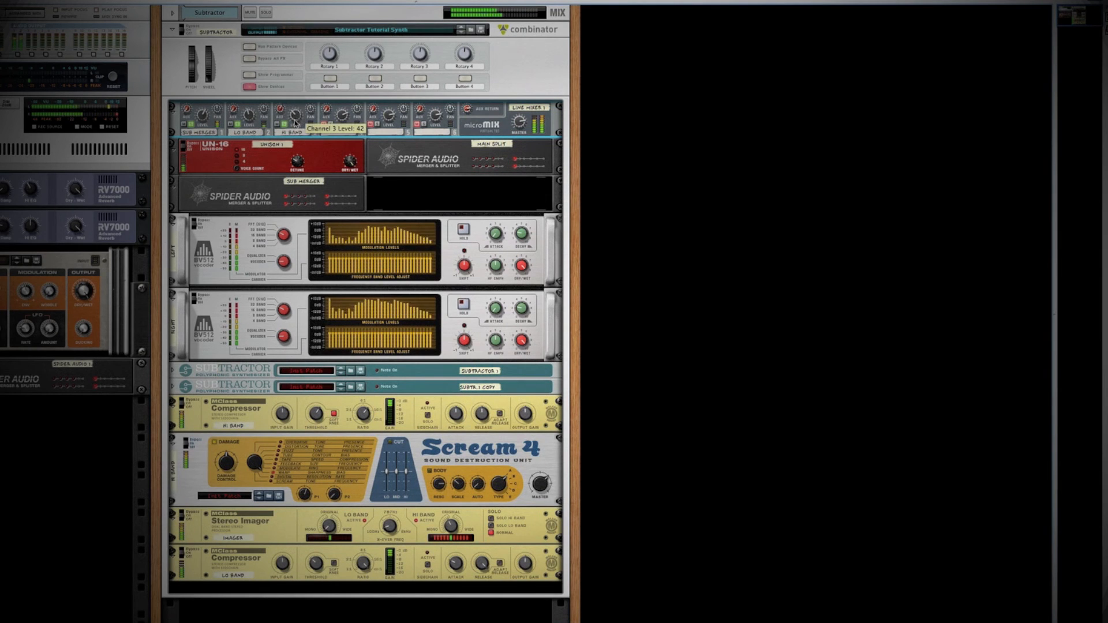
{"action": "mouse_move", "coordinate": [249, 121]}
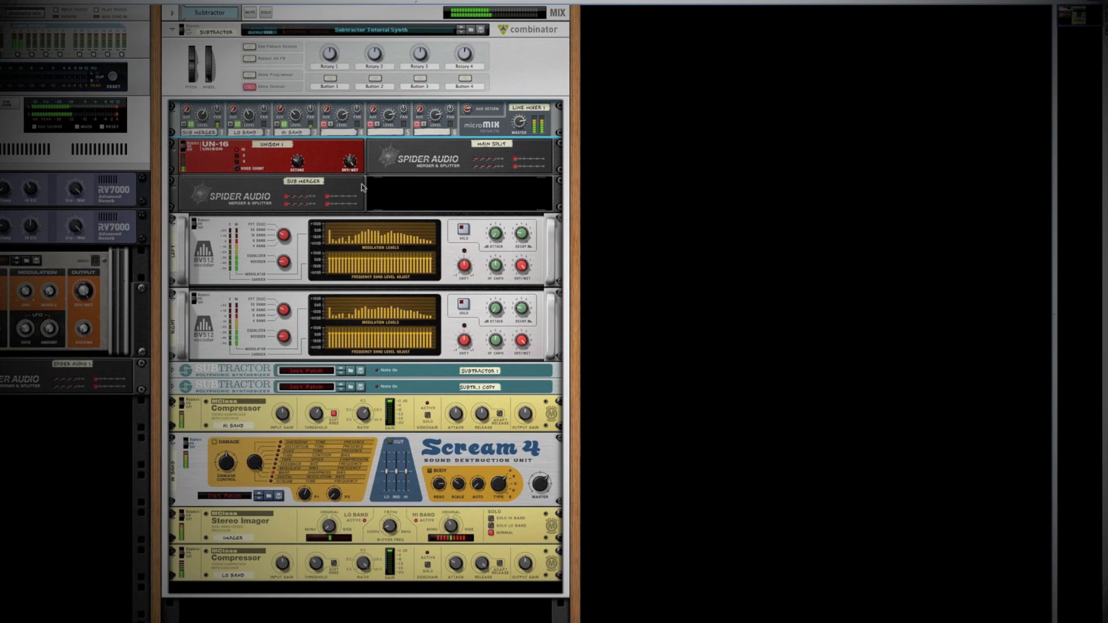
Step: Cable a split output of the Sub Merger Spider into the Hi Band compressor's sidechain input on the rack's rear
{"action": "scroll", "coordinate": [369, 188], "scroll_direction": "down", "scroll_amount": 1}
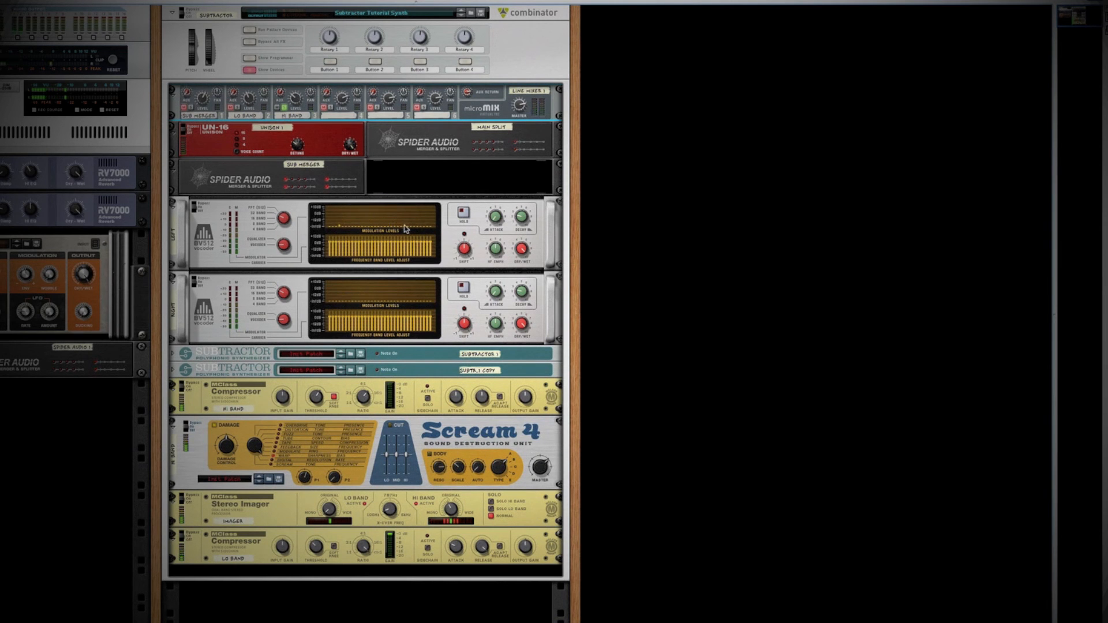
{"action": "key", "text": "Tab"}
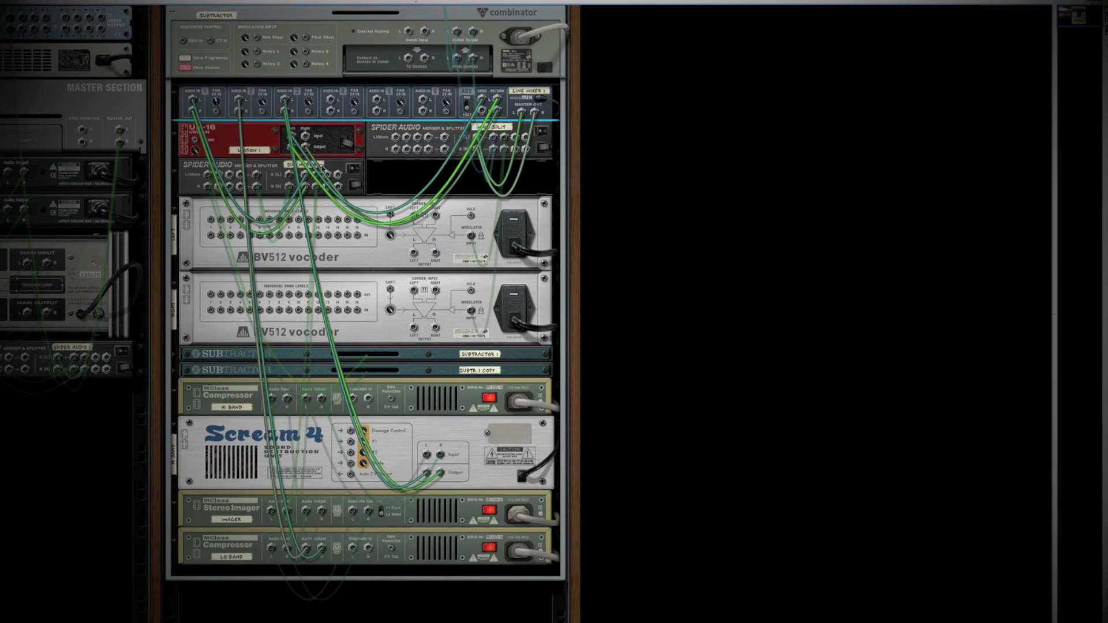
{"action": "left_click", "coordinate": [245, 164]}
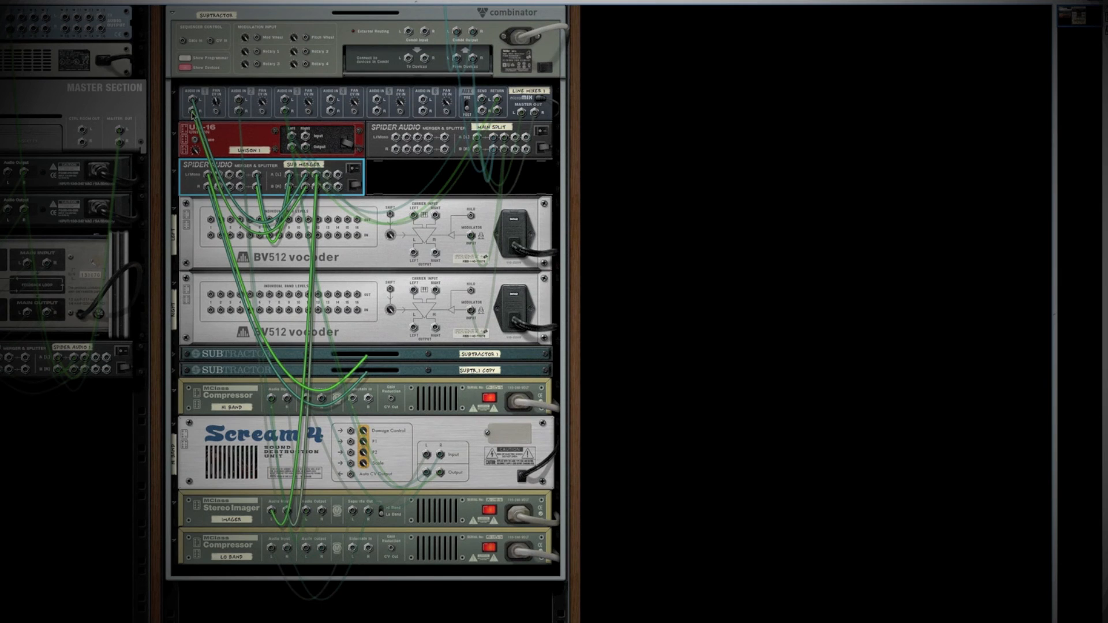
{"action": "left_click_drag", "start_coordinate": [327, 173], "coordinate": [352, 400]}
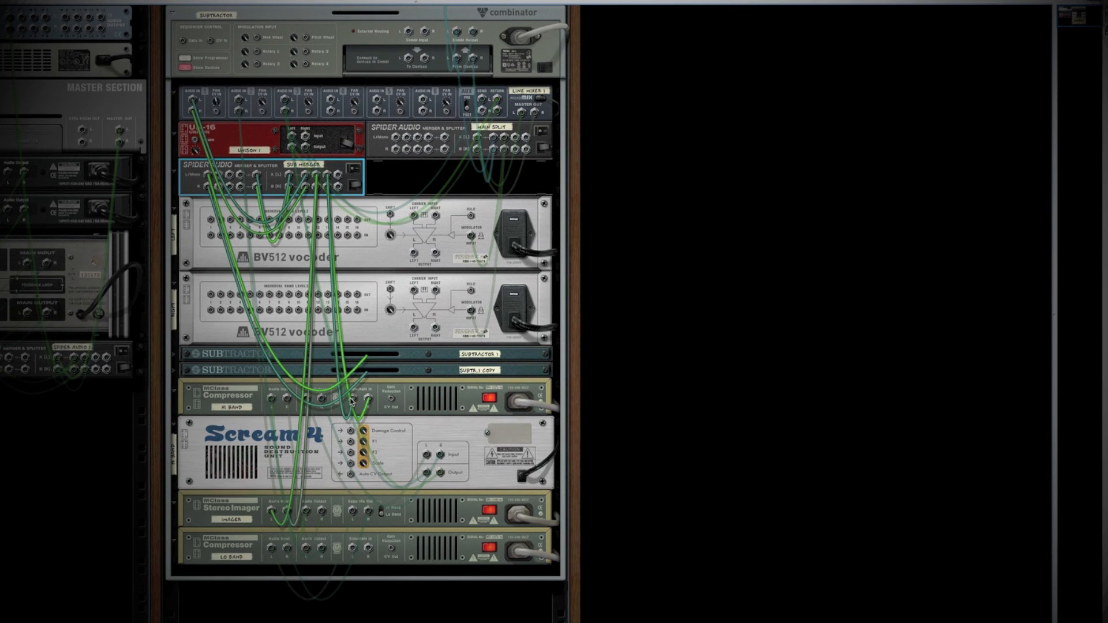
{"action": "key", "text": "Tab"}
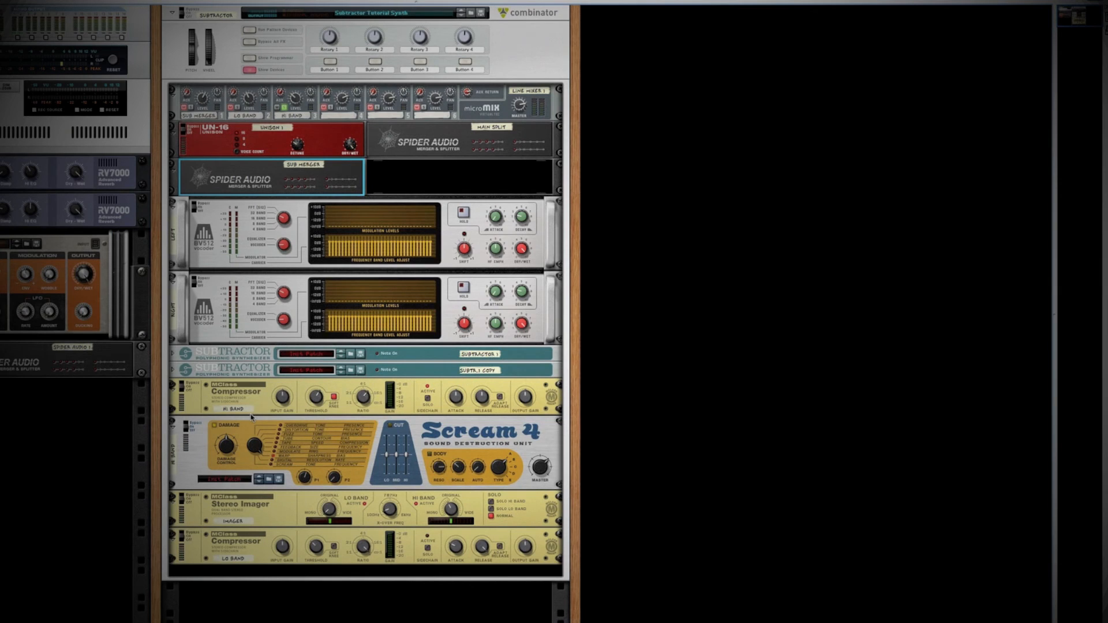
Step: Adjust the sidechained Hi Band compressor's threshold and ratio, auditioning it soloed and with the Lo Band and Sub Merger channels
{"action": "left_click", "coordinate": [317, 401]}
{"action": "left_click_drag", "start_coordinate": [365, 401], "coordinate": [367, 395]}
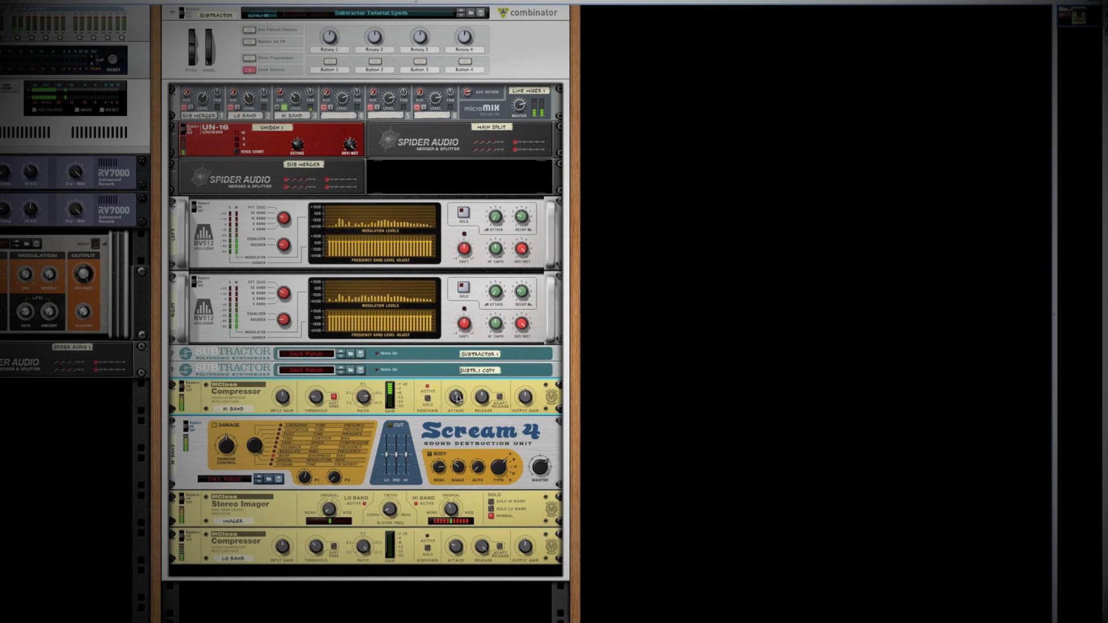
{"action": "mouse_move", "coordinate": [482, 394]}
{"action": "mouse_move", "coordinate": [285, 398]}
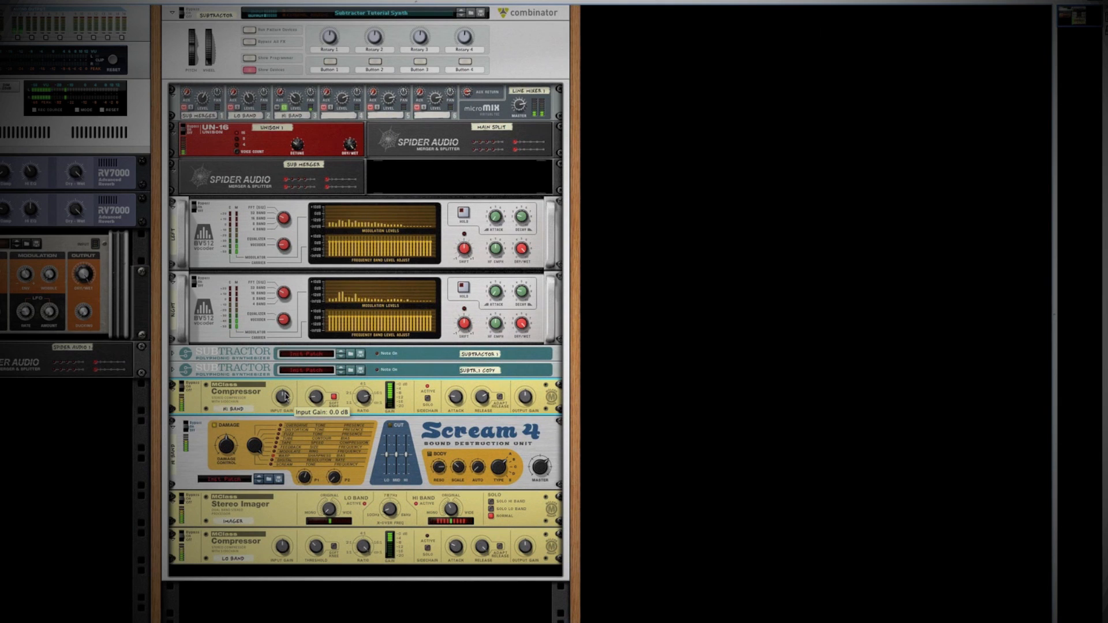
{"action": "left_click", "coordinate": [238, 108]}
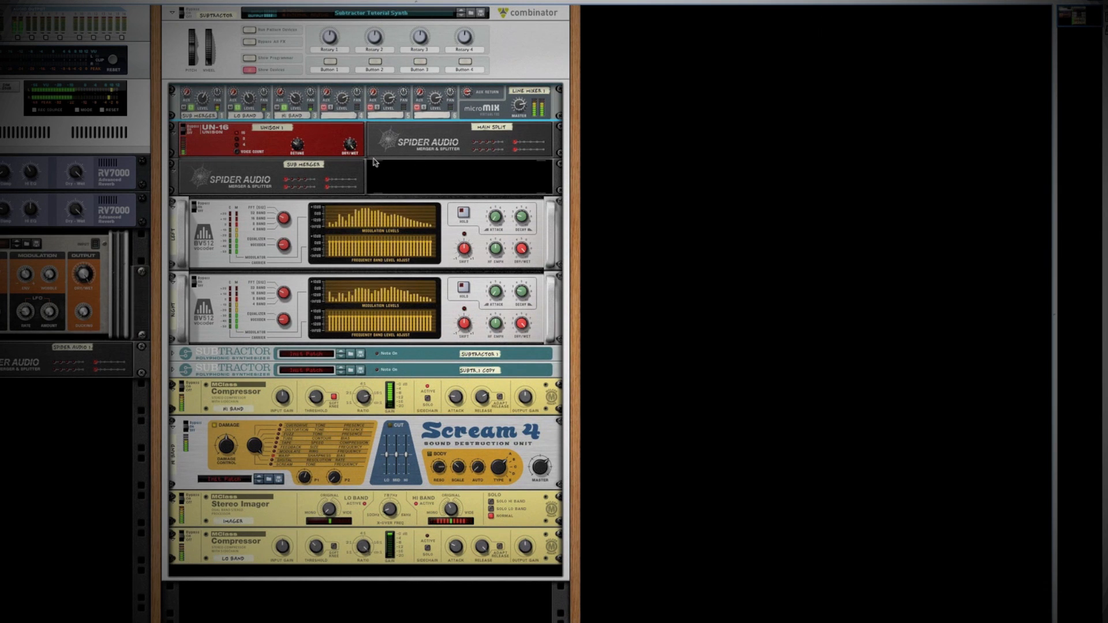
{"action": "left_click", "coordinate": [314, 403]}
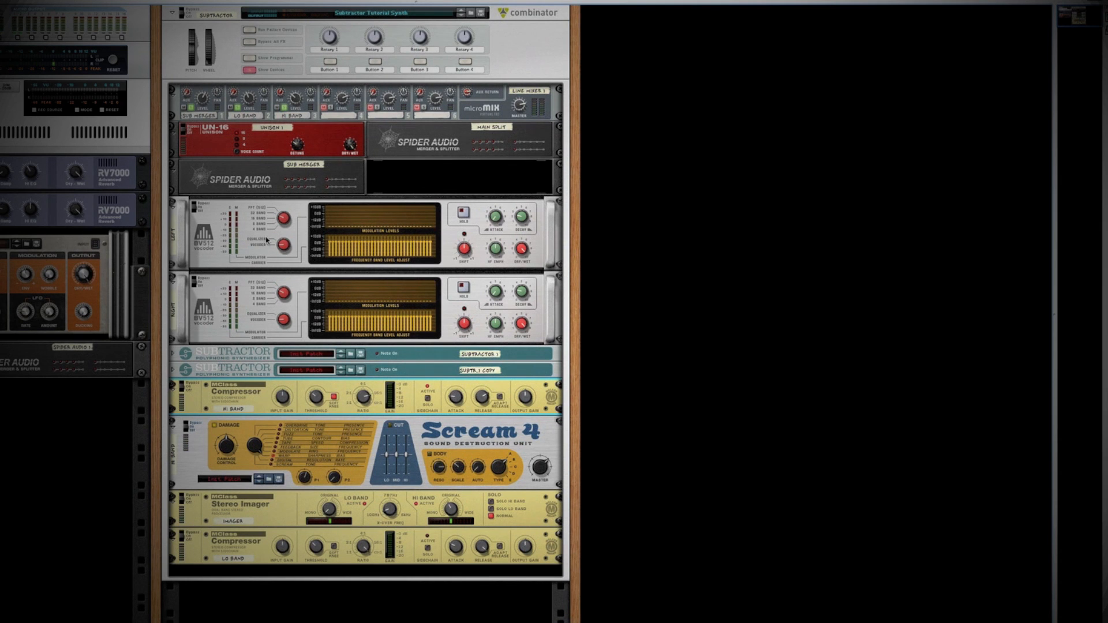
Step: Cable another split output of the Sub Merger Spider into the Lo Band compressor's sidechain input
{"action": "key", "text": "Tab"}
{"action": "left_click_drag", "start_coordinate": [338, 175], "coordinate": [354, 515]}
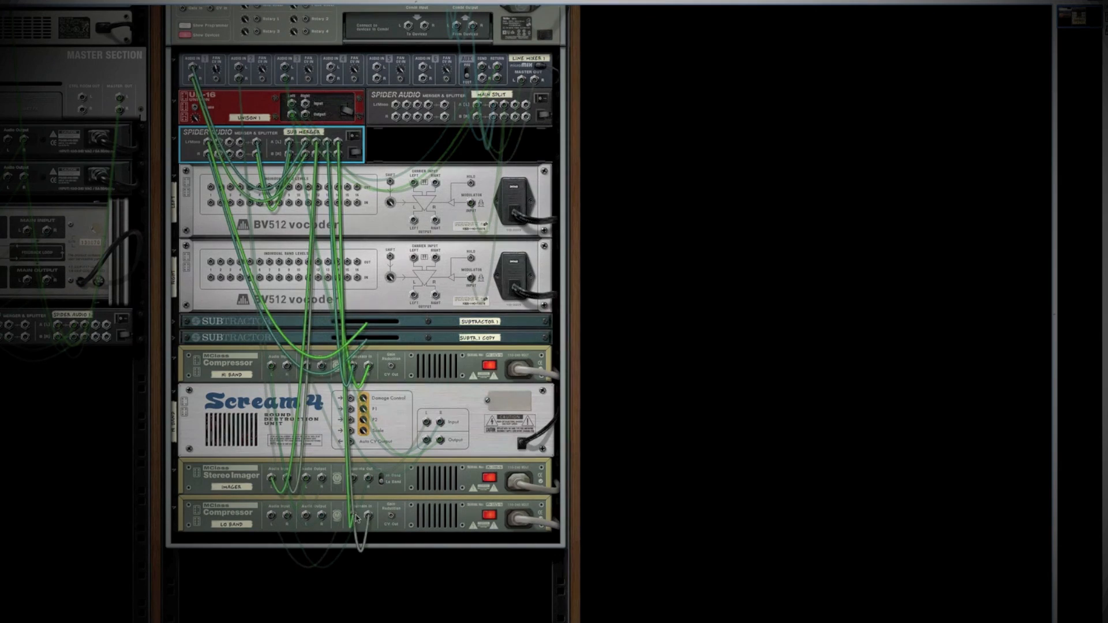
{"action": "key", "text": "Tab"}
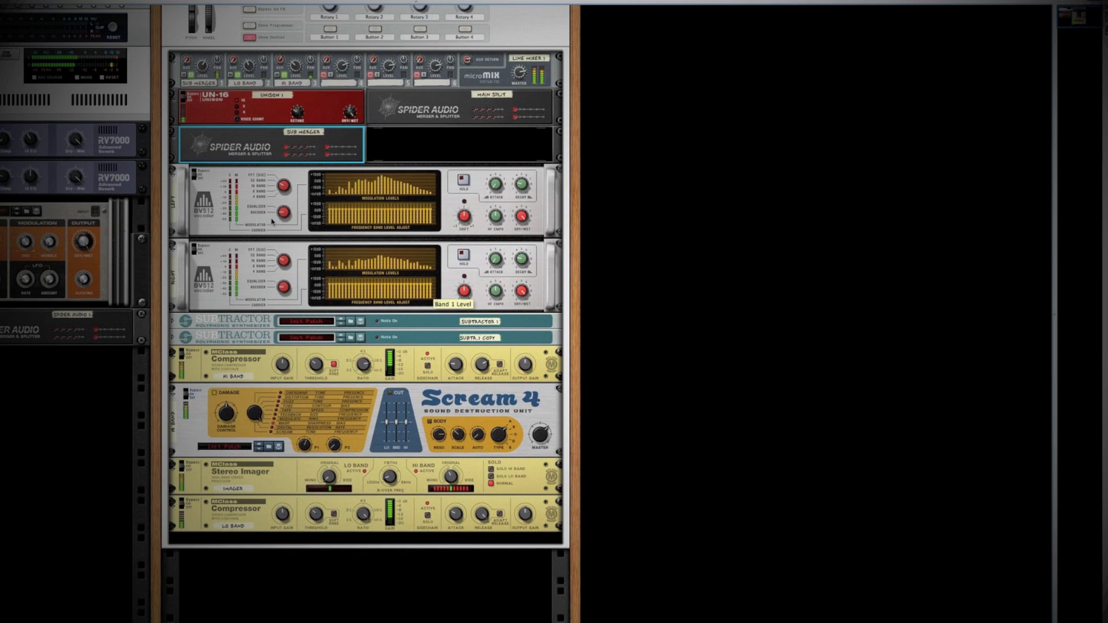
Step: Set the Sub Merger channel's level in the line mixer to 60
{"action": "scroll", "coordinate": [240, 153], "scroll_direction": "up", "scroll_amount": 1}
{"action": "left_click", "coordinate": [202, 90]}
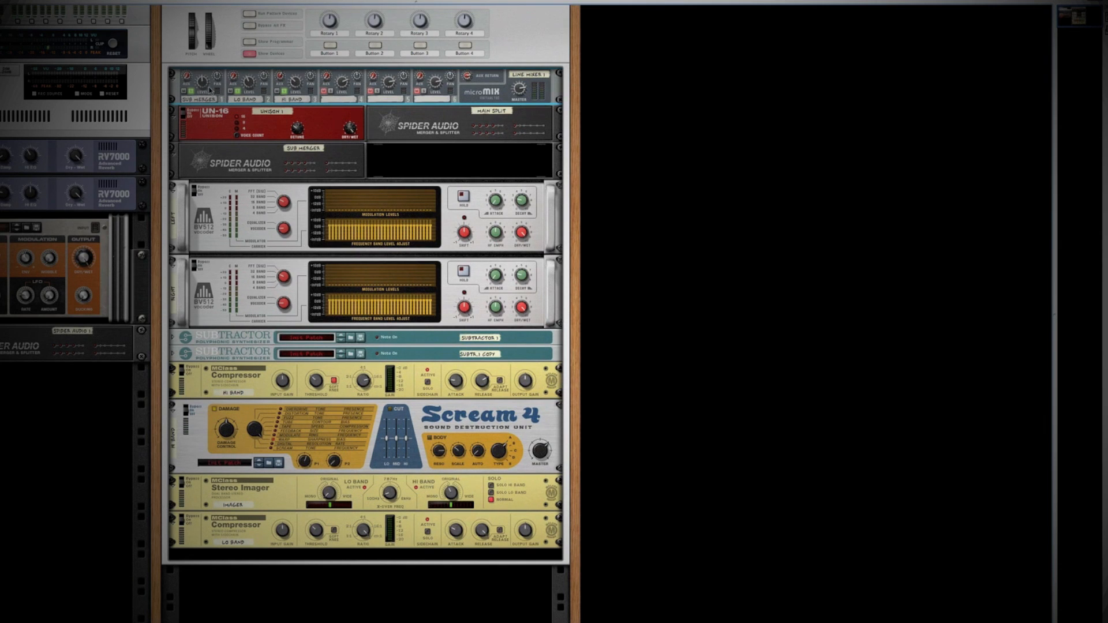
{"action": "mouse_move", "coordinate": [210, 90]}
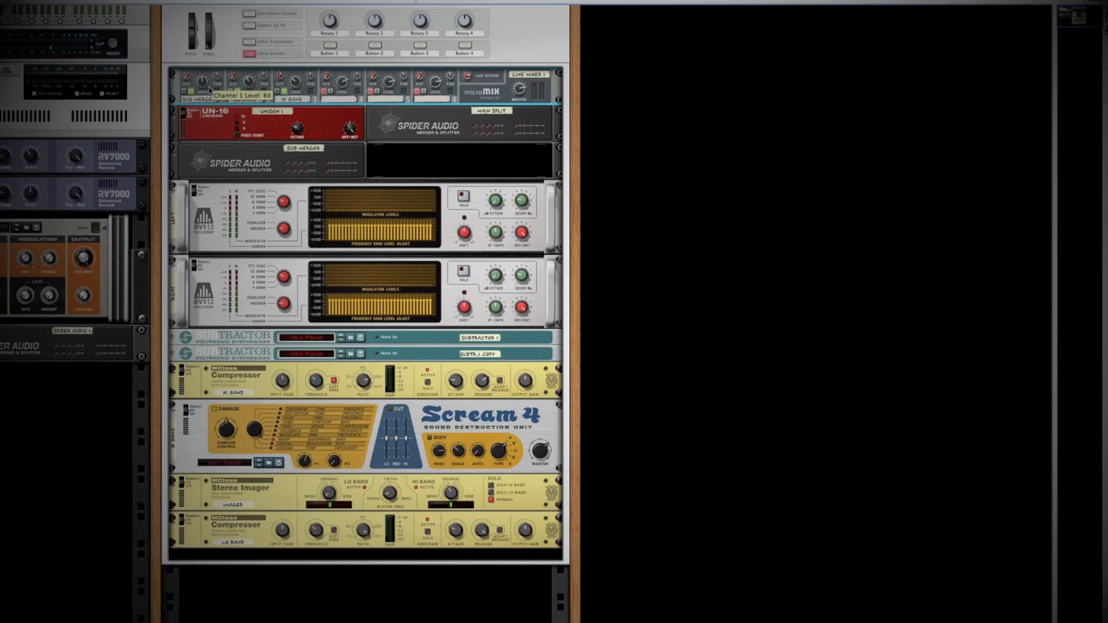